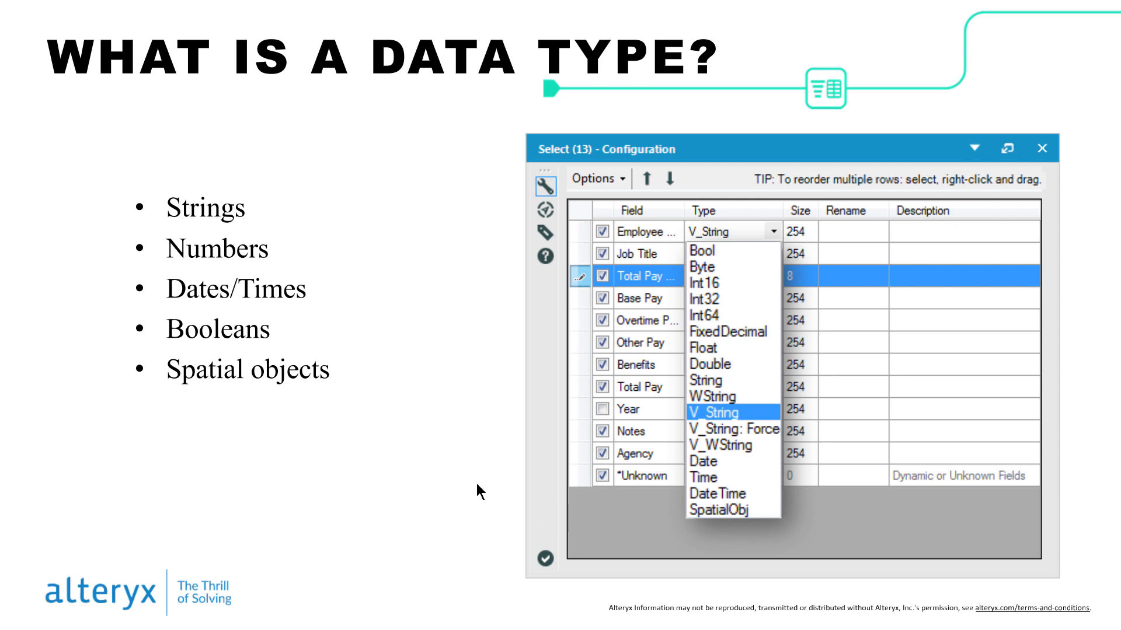
# Advance the slideshow to the 'What Is a String?' slide
pyautogui.press('Right')
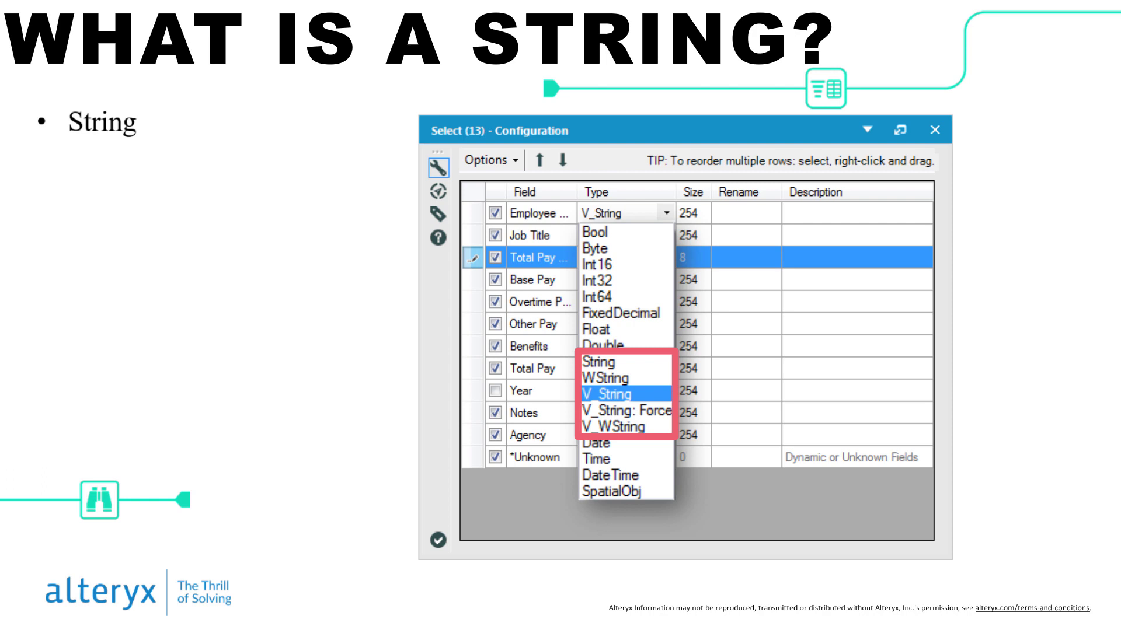
# Reveal the String, WString, V_String and V_WString bullets and V_String arrow, then reach the number slide
pyautogui.press('Right')
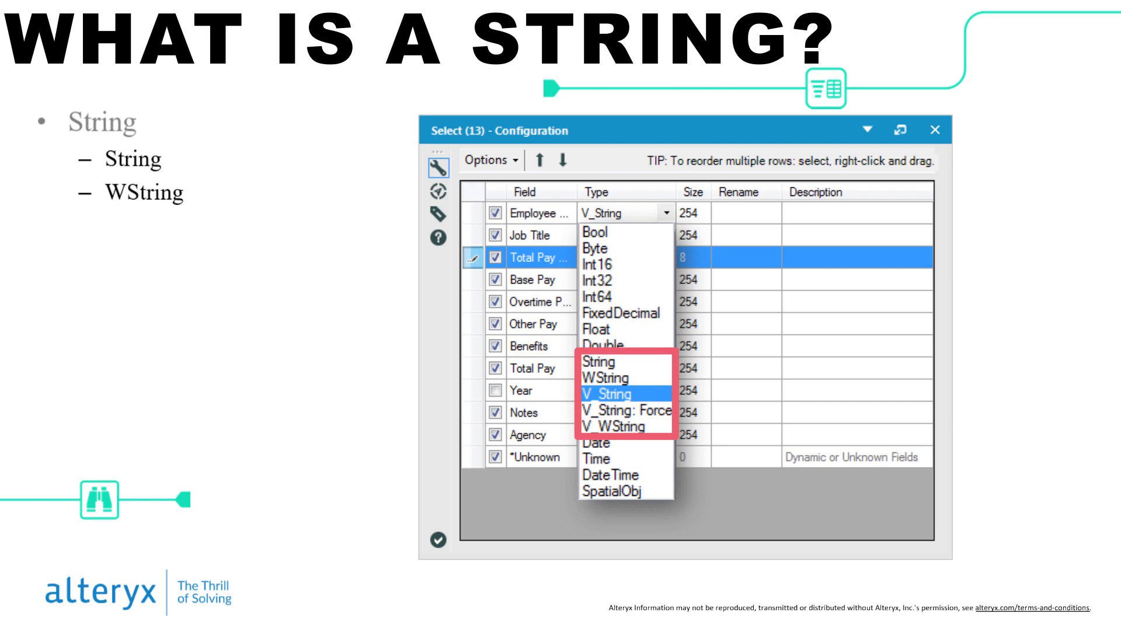
pyautogui.press('Right')
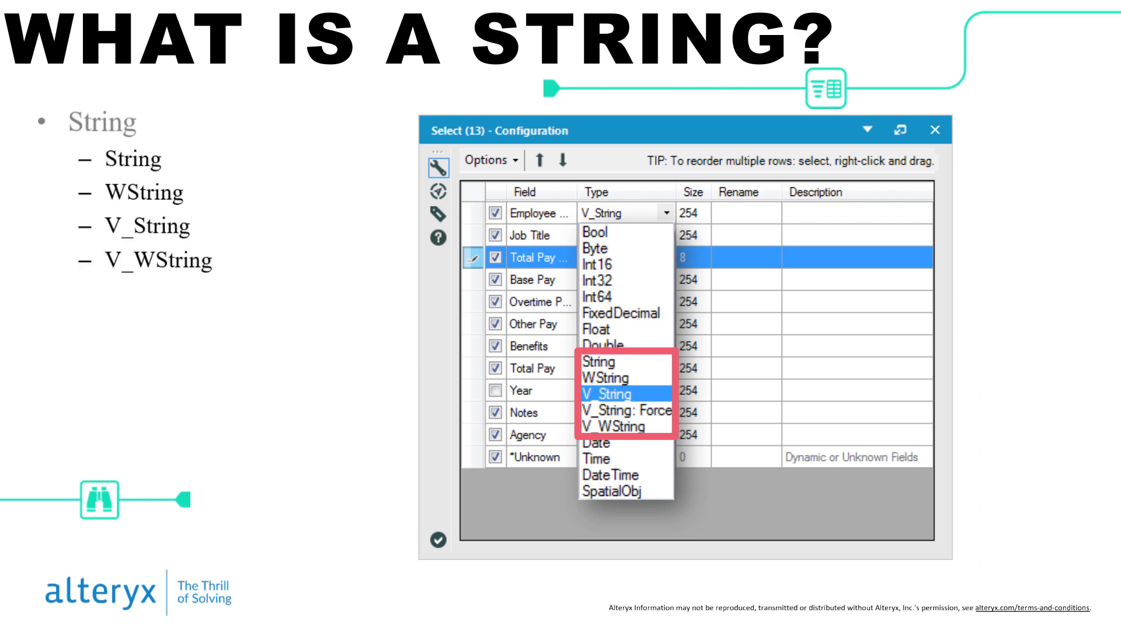
pyautogui.press('Right')
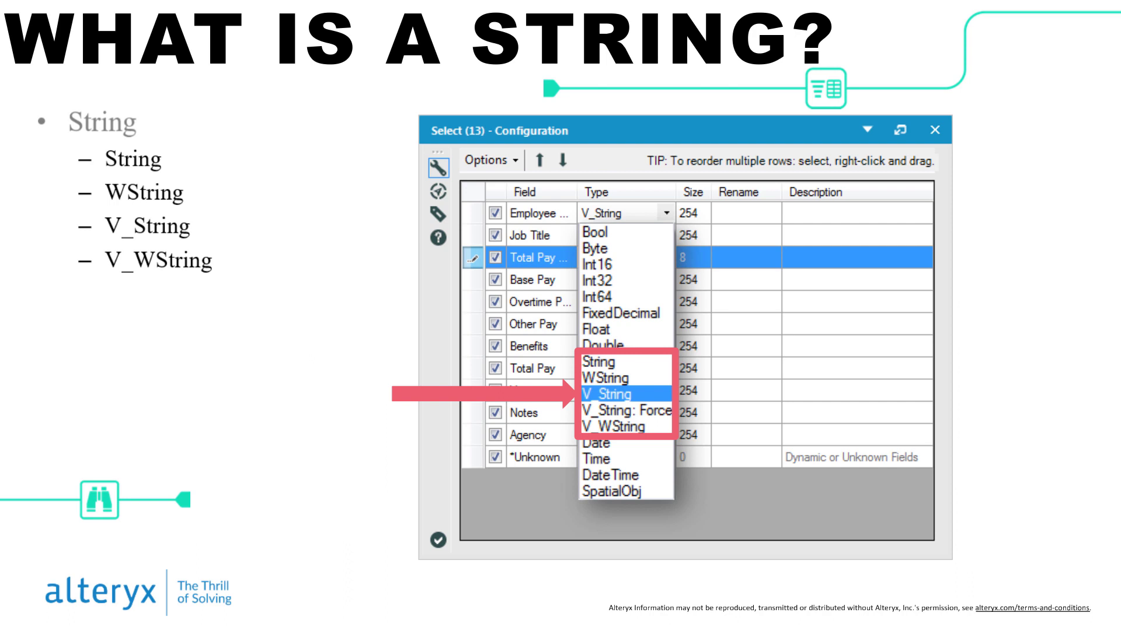
pyautogui.press('Right')
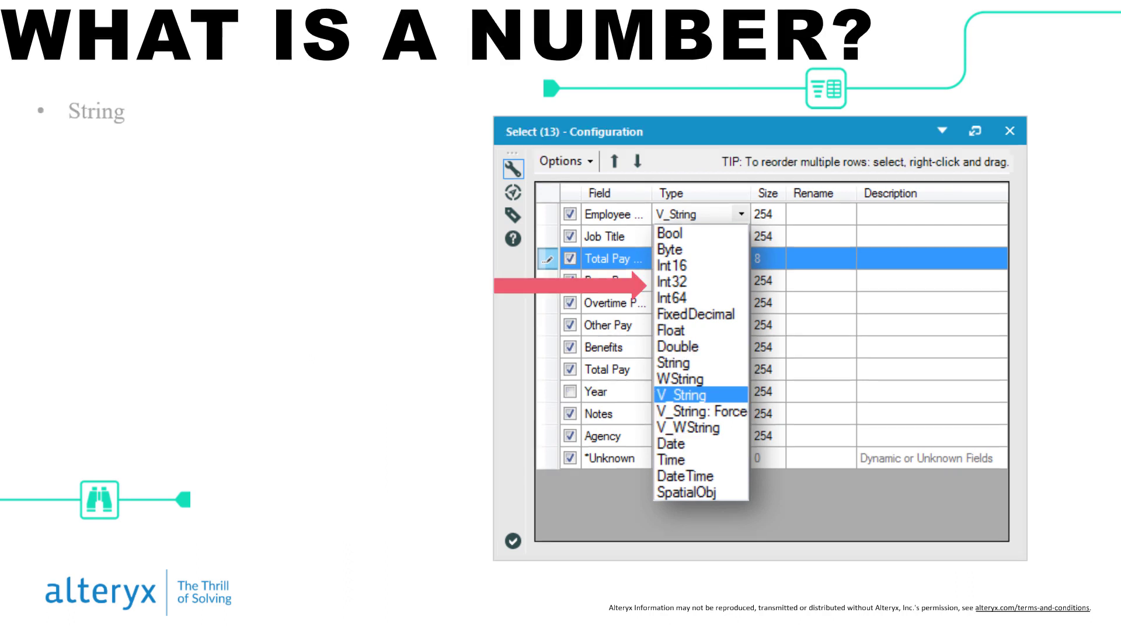
# Reveal the Number bullet with its highlight box and the Byte sub-bullet
pyautogui.press('Right')
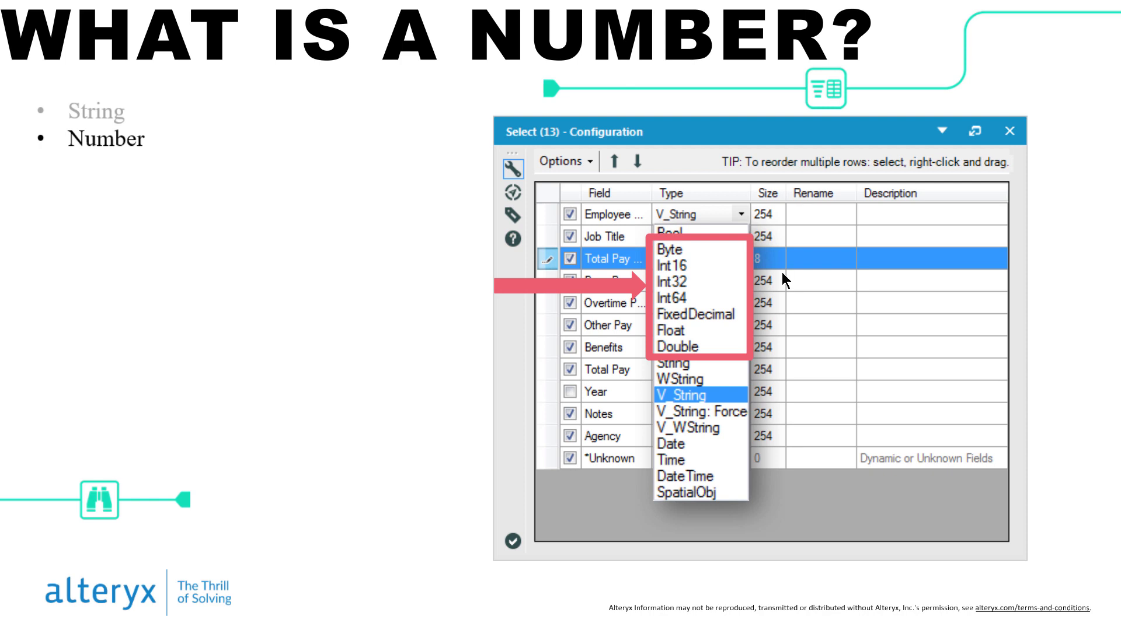
pyautogui.press('Right')
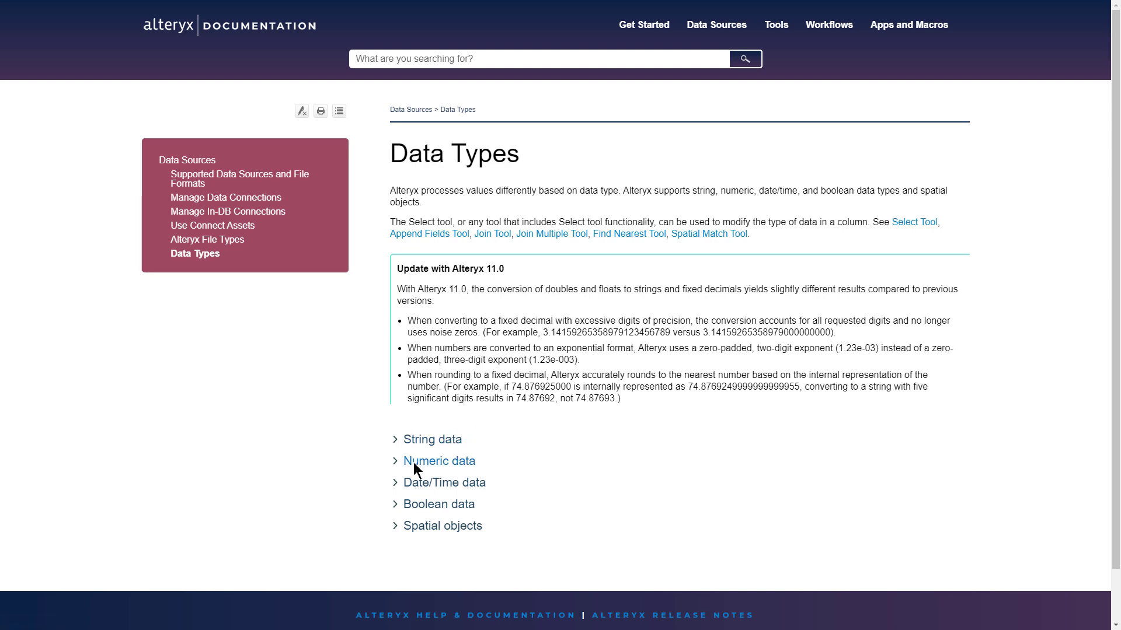
# Expand the String data and Numeric data sections of the Data Types help page and scroll their tables
pyautogui.click(414, 444)
pyautogui.scroll(-4, 699, 366)
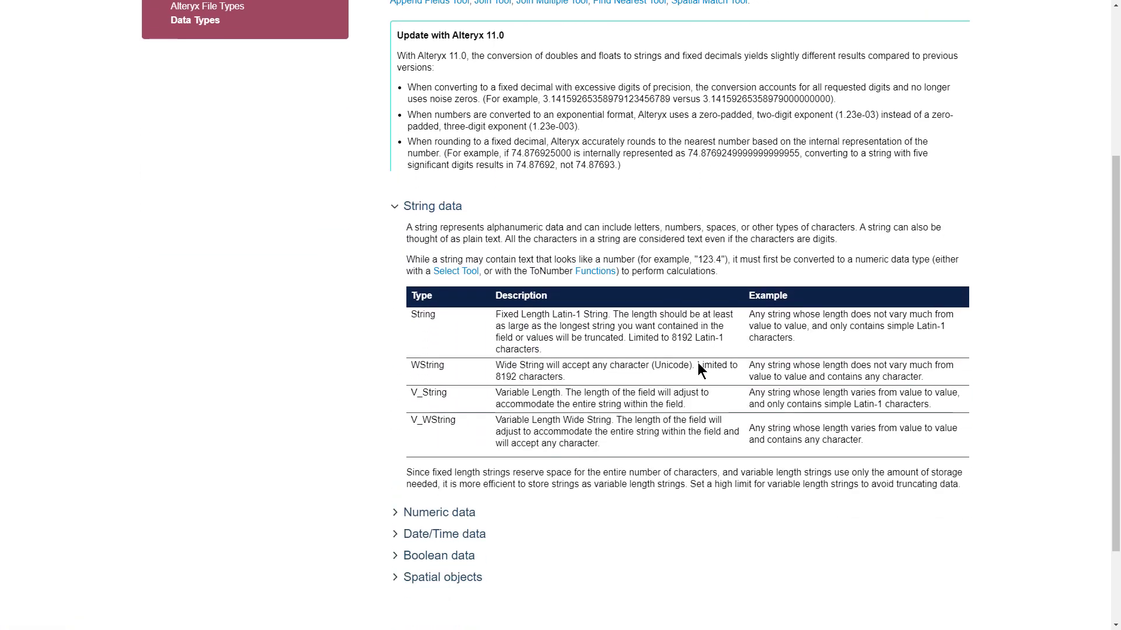
pyautogui.scroll(-2, 698, 366)
pyautogui.click(467, 405)
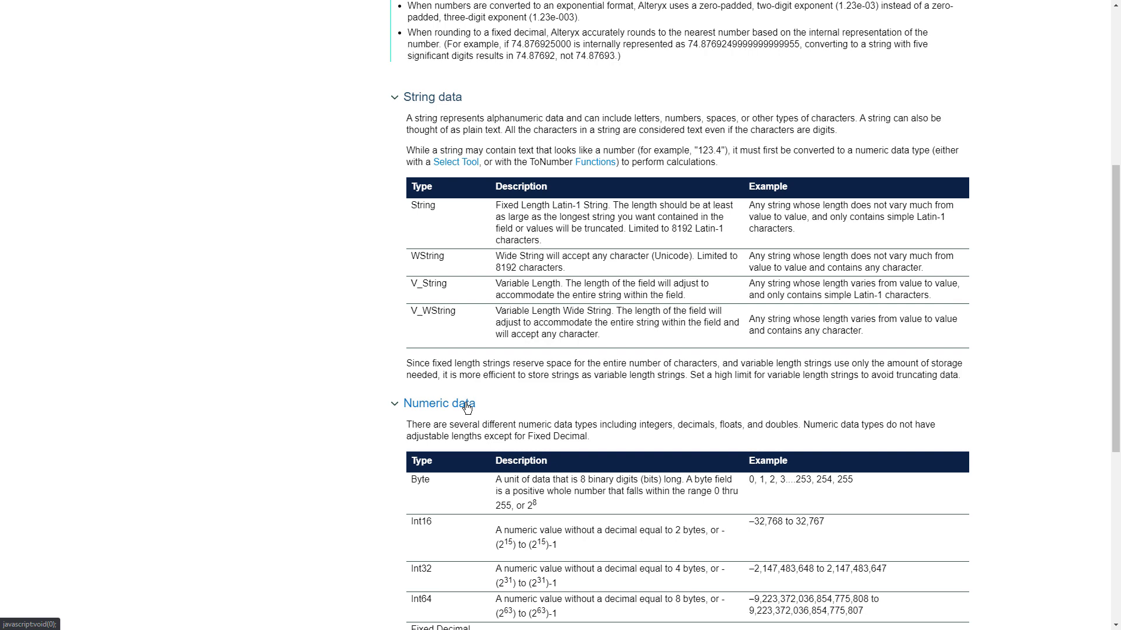
pyautogui.scroll(-7, 1020, 416)
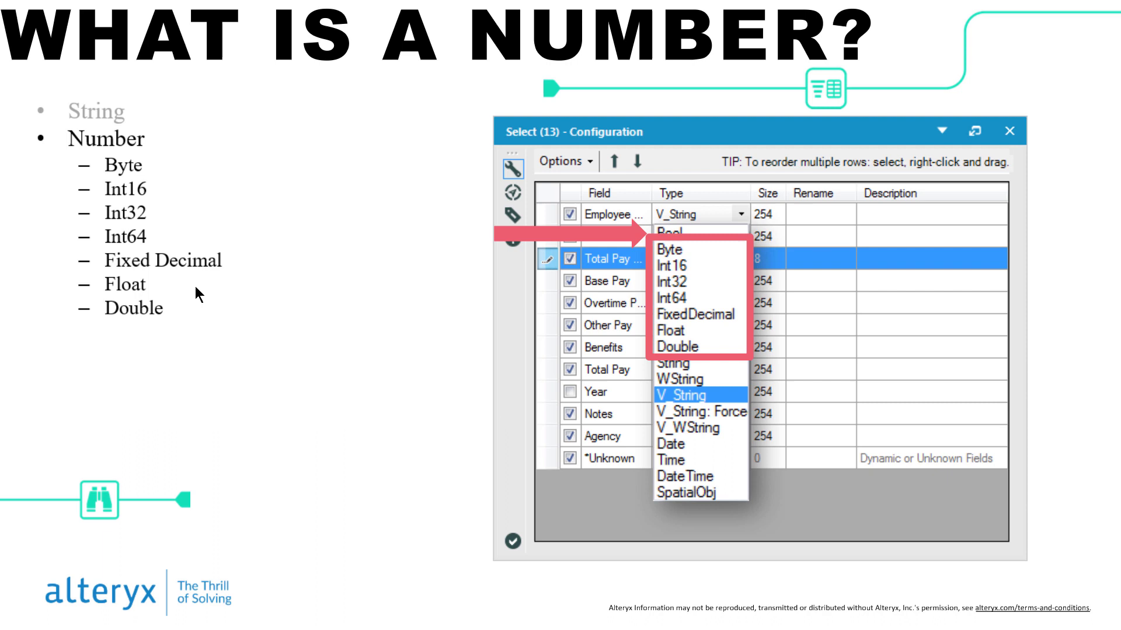
# Advance to the 'What Is a Date?' slide showing the yyyy-mm-dd Date format
pyautogui.press('Right')
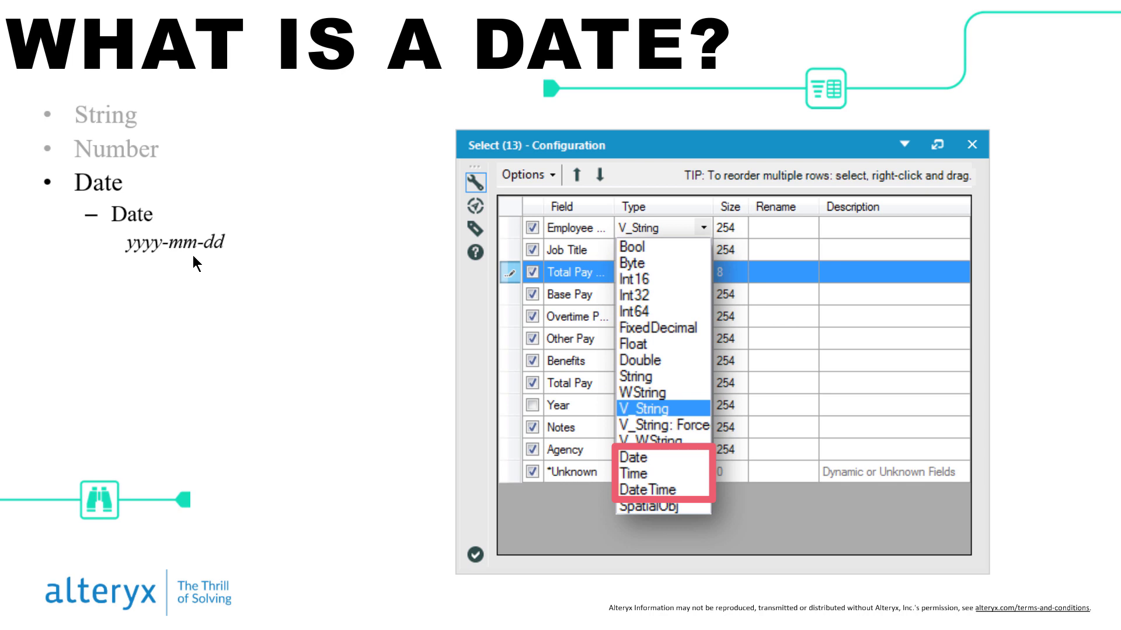
# Show the DateTime and Time format bullets, then move to the 'What Is a Boolean?' slide
pyautogui.click(192, 254)
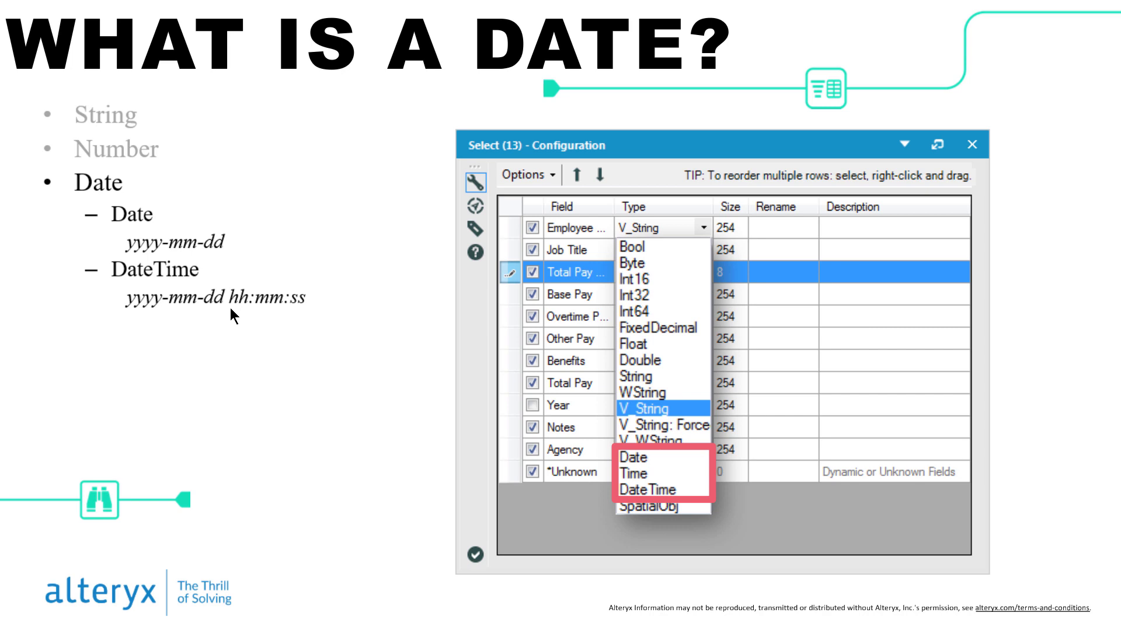
pyautogui.click(77, 306)
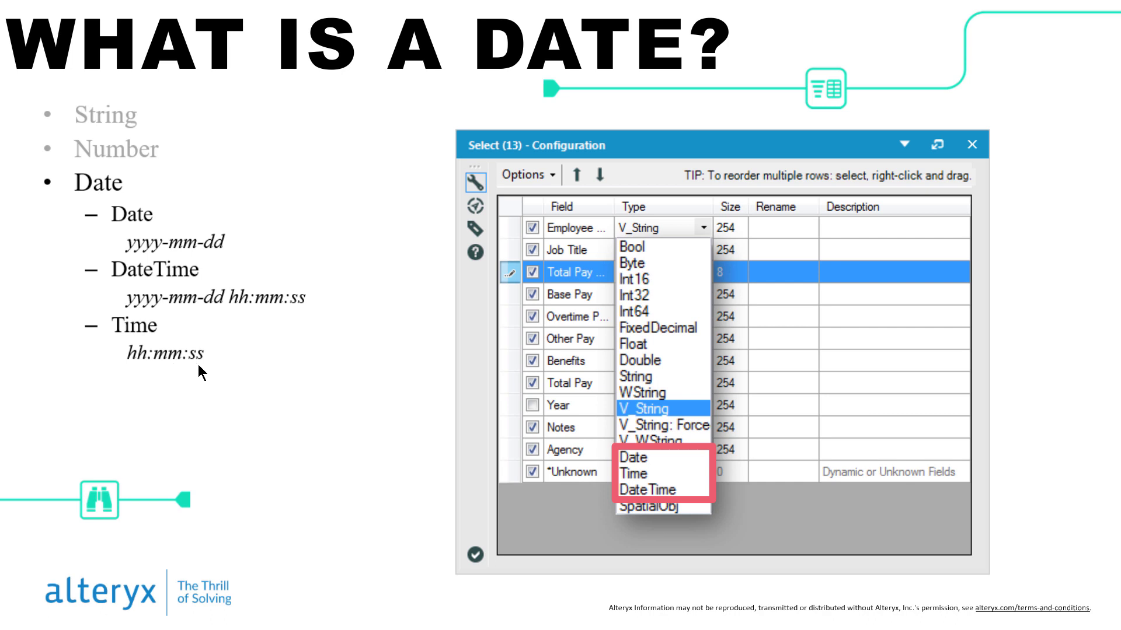
pyautogui.click(194, 407)
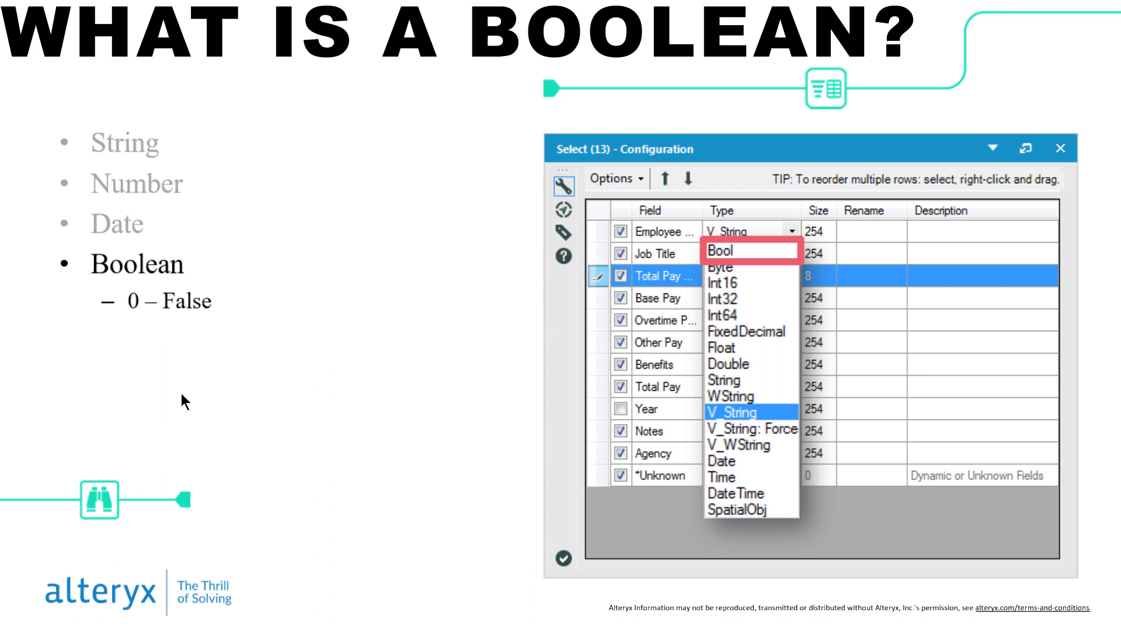
# Reveal the '1 - True' bullet and advance toward the Spatial Object slide
pyautogui.click(181, 395)
pyautogui.click(191, 397)
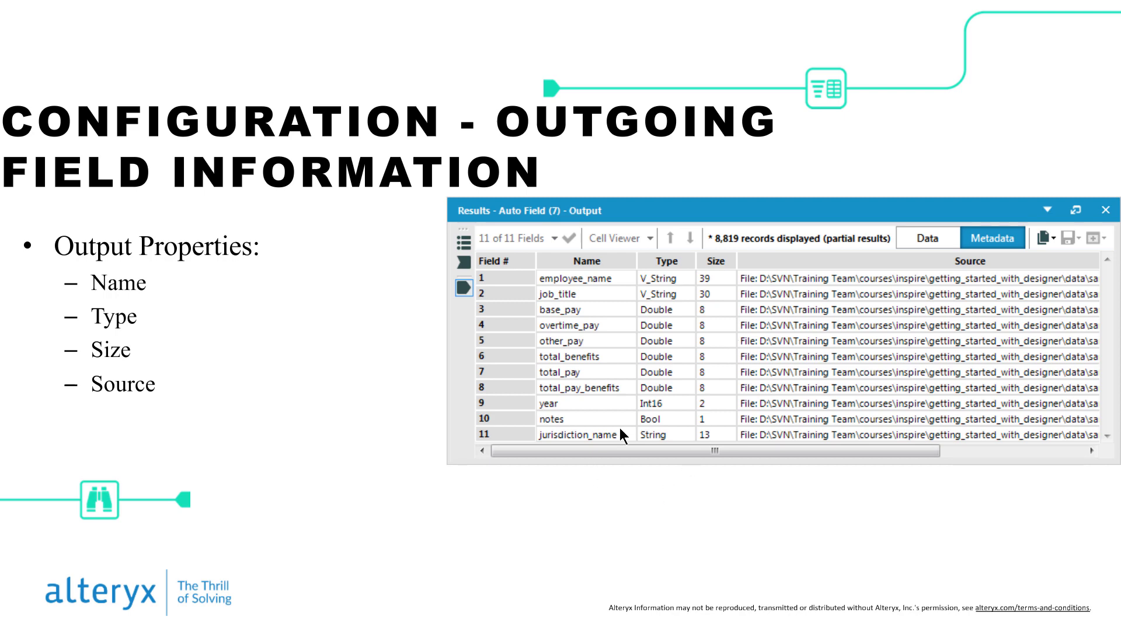
# Flip back to the Incoming Field Information slide, then return to the Outgoing one
pyautogui.press('Left')
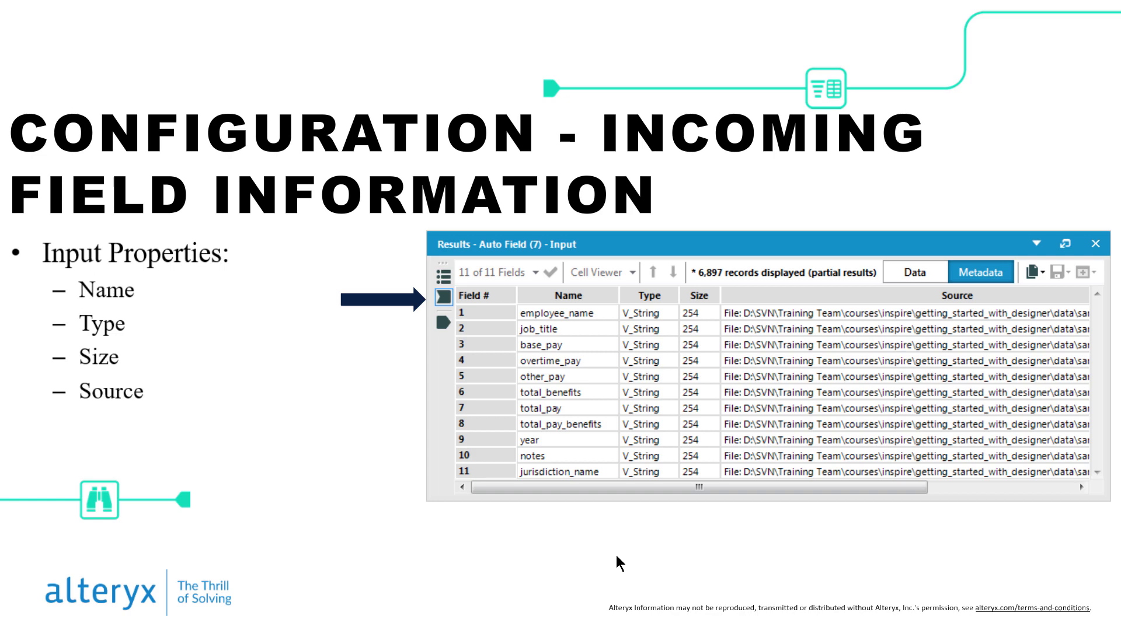
pyautogui.press('Right')
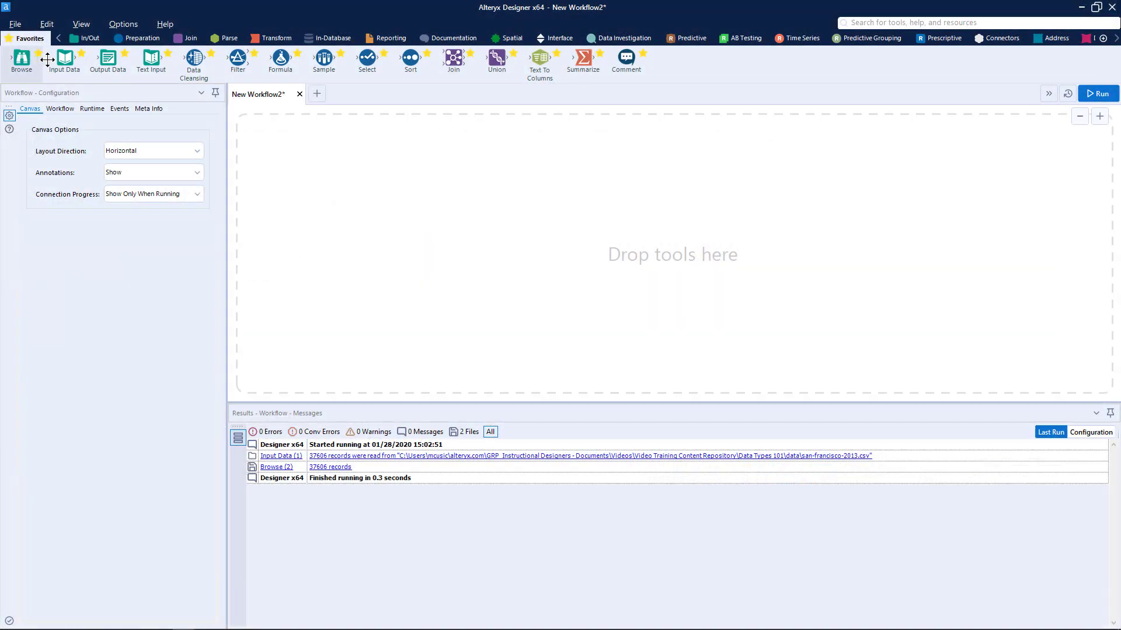
# Add a data input with a connected Browse tool to the empty workflow and run it
pyautogui.moveTo(66, 60); pyautogui.dragTo(338, 236)
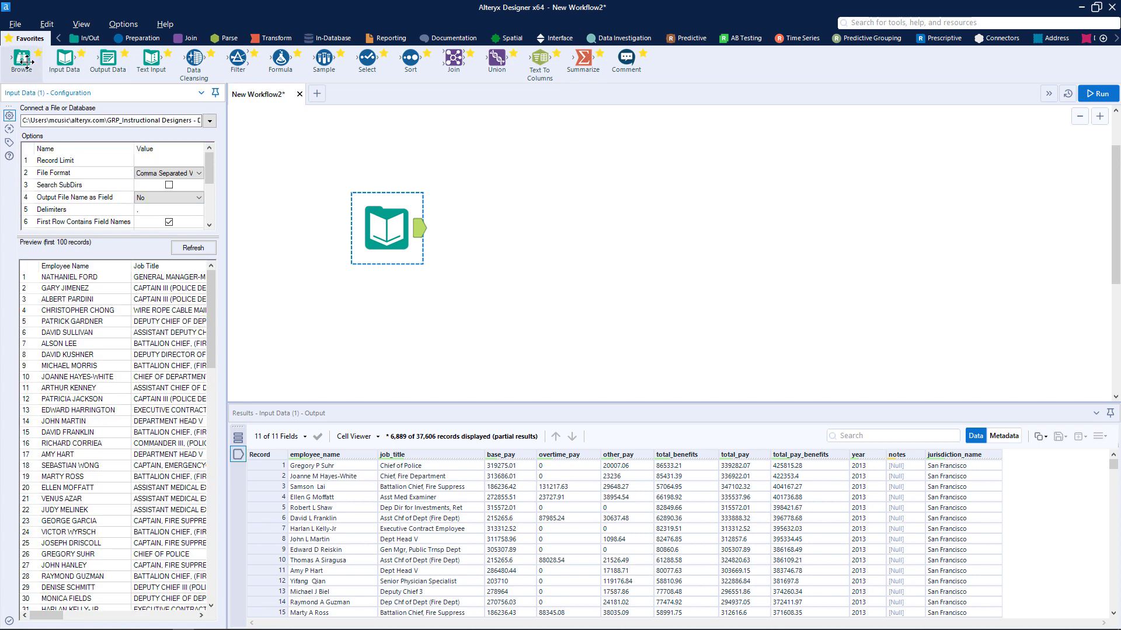
pyautogui.moveTo(21, 58); pyautogui.dragTo(510, 229)
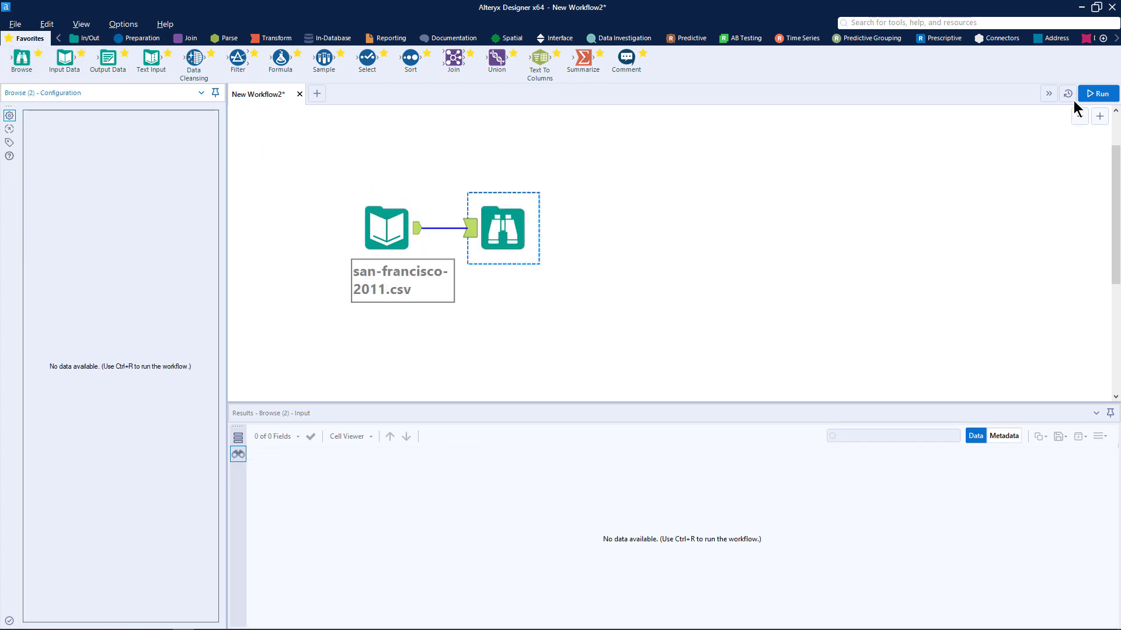
pyautogui.hotkey('ctrl', 'r')
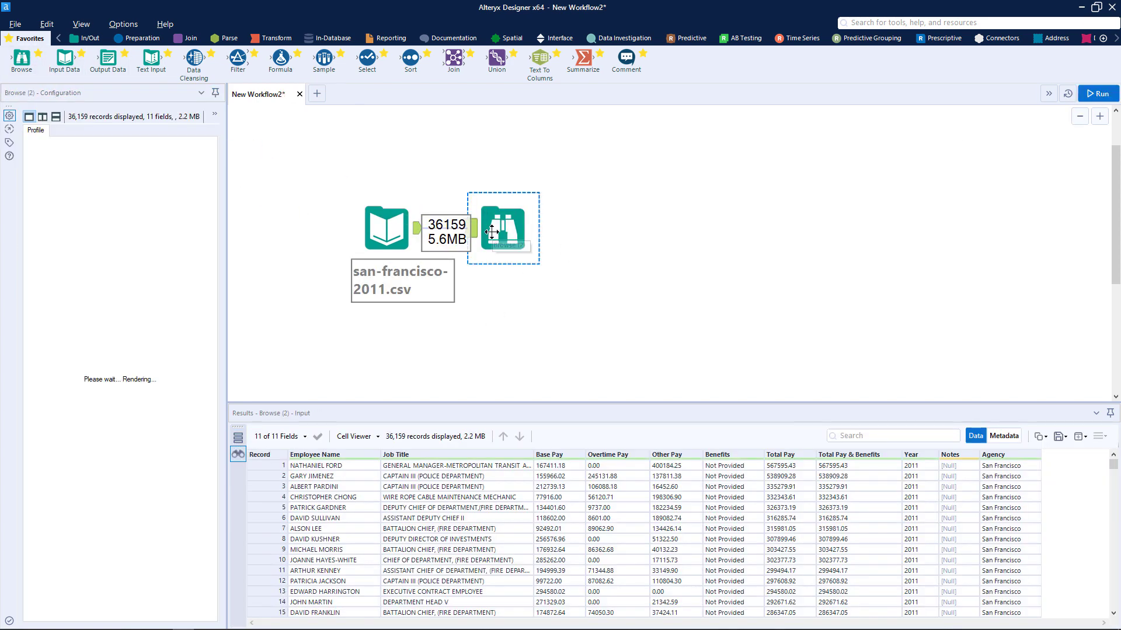
# View the Browse metadata, picking out Base Pay, and move the Browse tool further right
pyautogui.moveTo(1113, 466); pyautogui.dragTo(1103, 442)
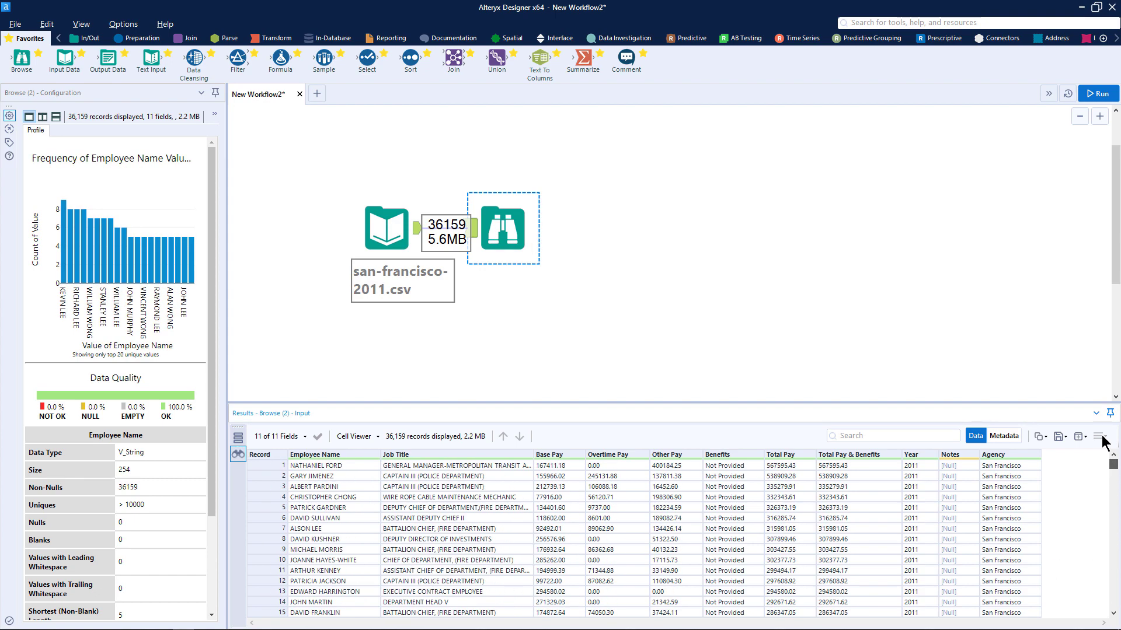
pyautogui.click(1014, 442)
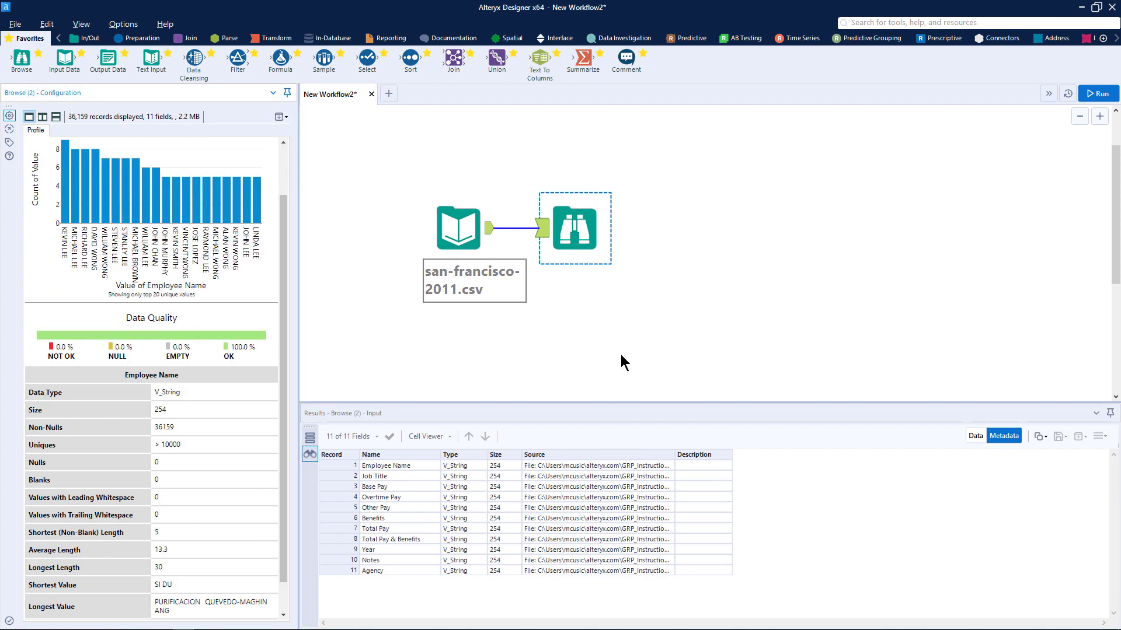
pyautogui.moveTo(106, 206)
pyautogui.click(386, 487)
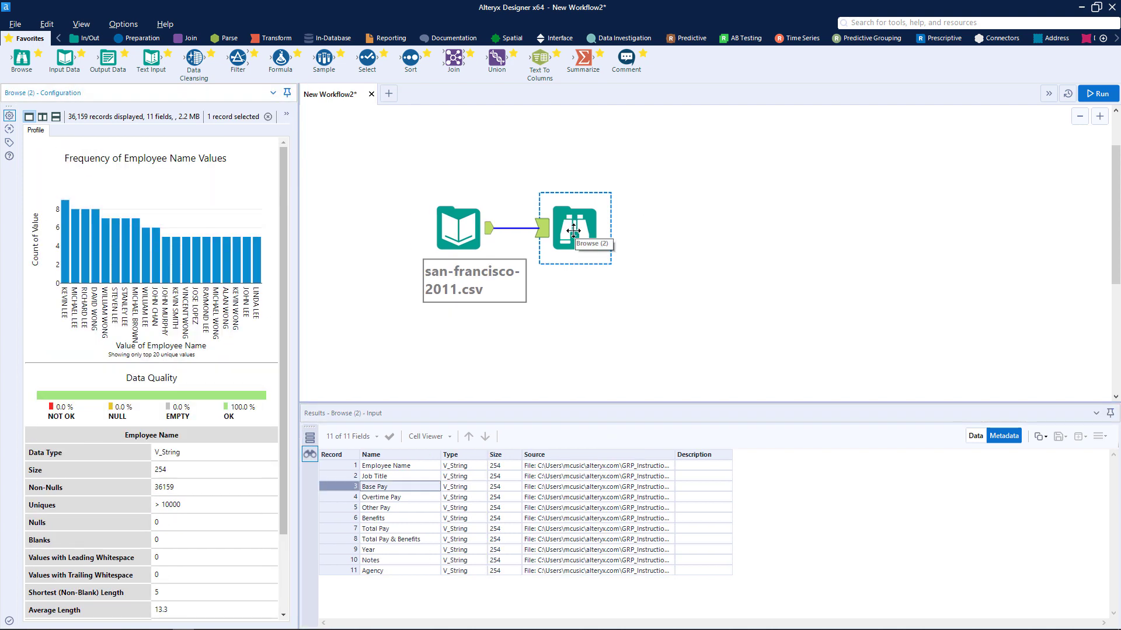
pyautogui.moveTo(577, 231); pyautogui.dragTo(693, 231)
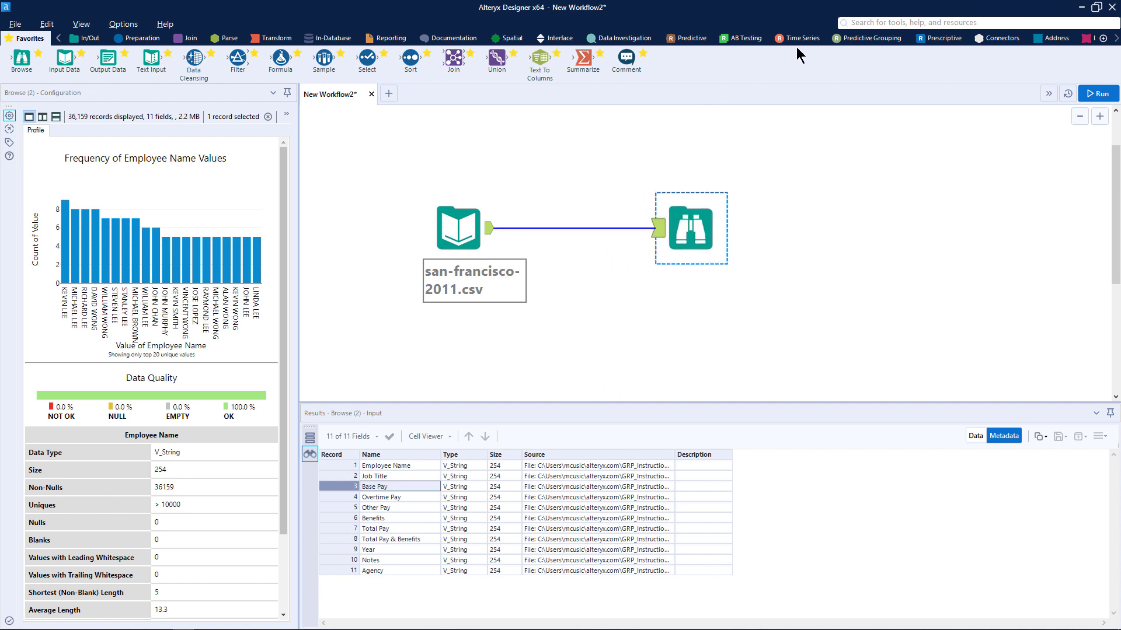
# Search 'auto', insert Auto Field between the CSV input and Browse, and run the workflow
pyautogui.click(878, 23)
pyautogui.write('auto')
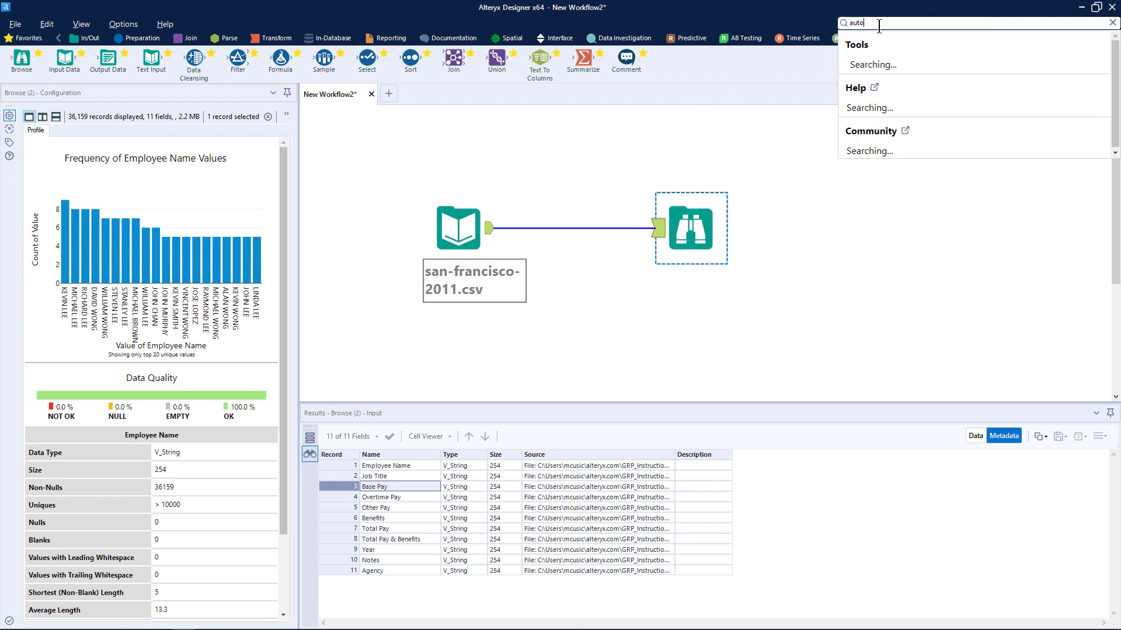
pyautogui.moveTo(885, 57); pyautogui.dragTo(558, 234)
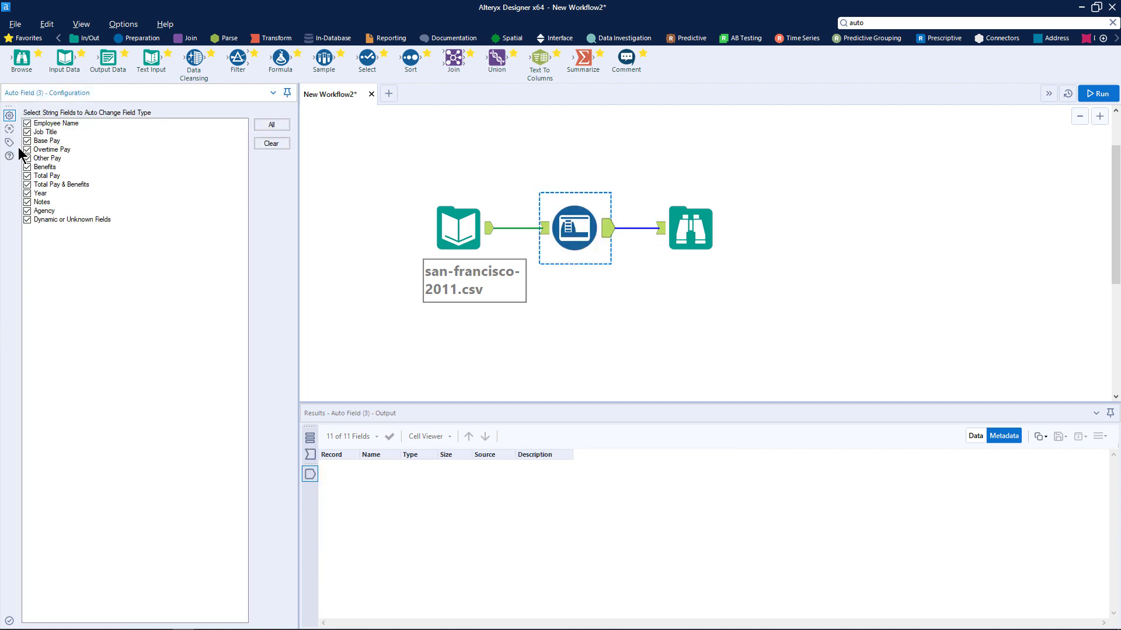
pyautogui.click(1096, 93)
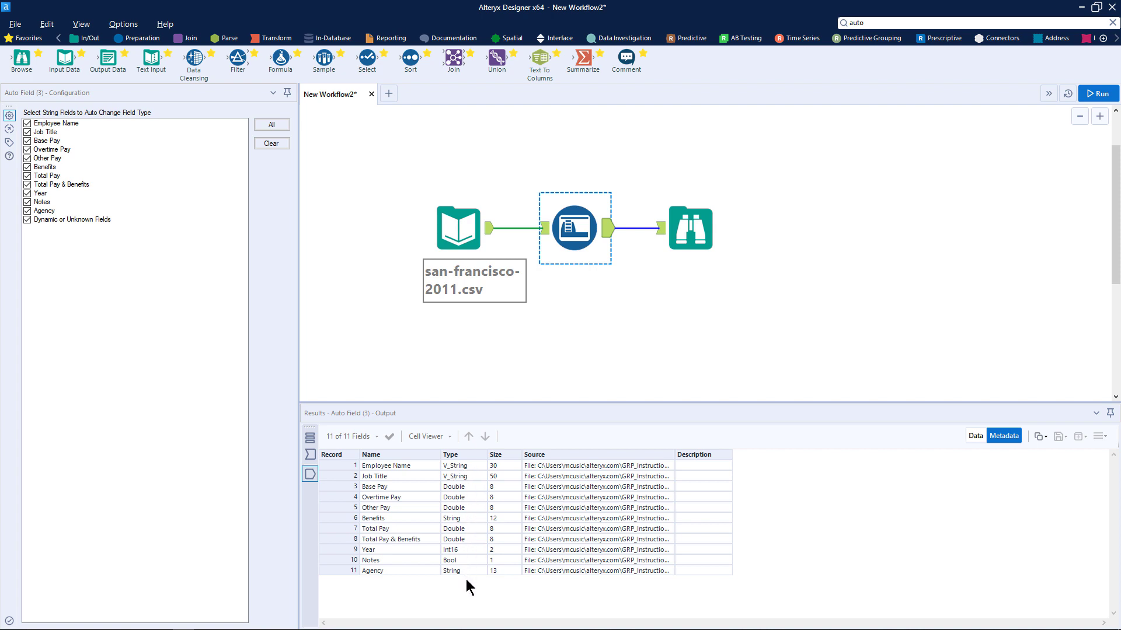
# Compare Auto Field's incoming all-V_String metadata with its converted output field types
pyautogui.click(314, 454)
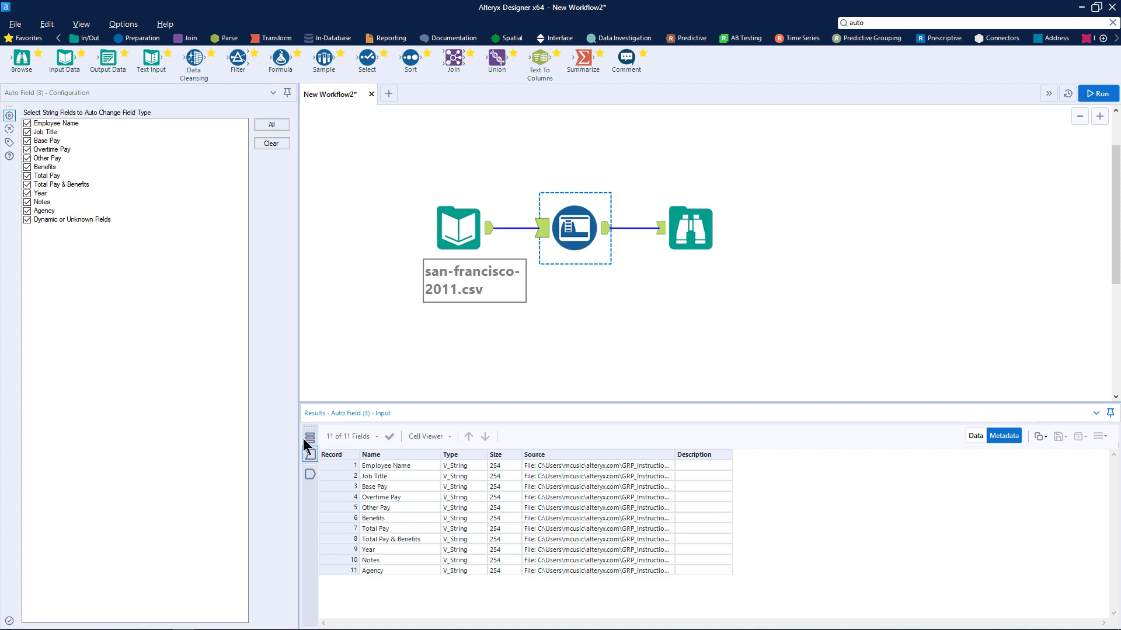
pyautogui.click(310, 474)
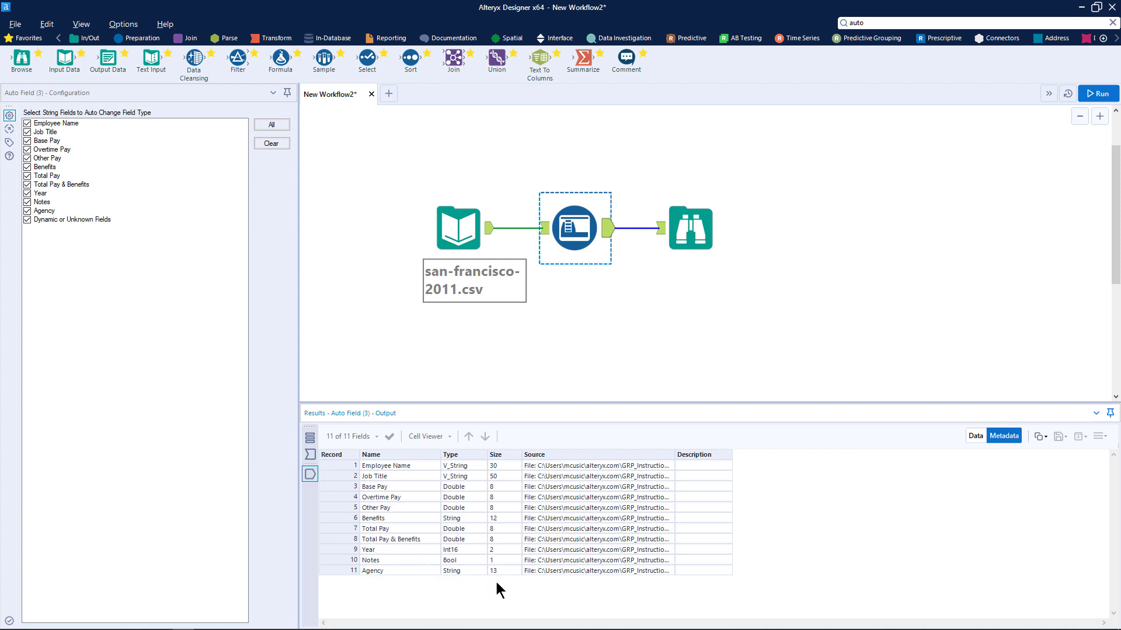
pyautogui.click(309, 455)
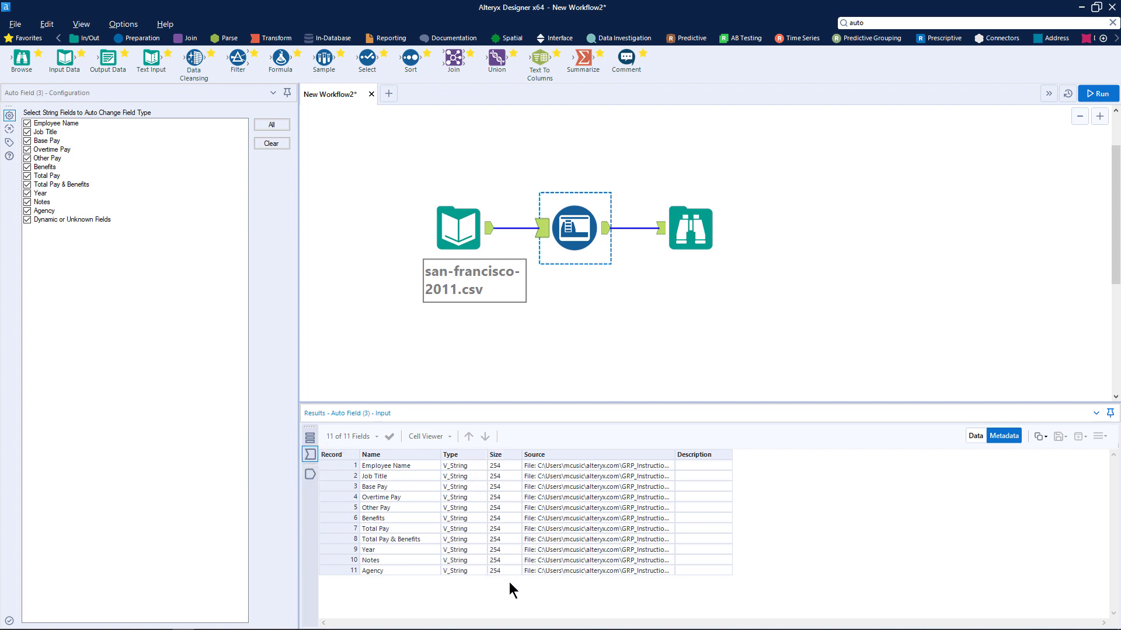
pyautogui.click(310, 474)
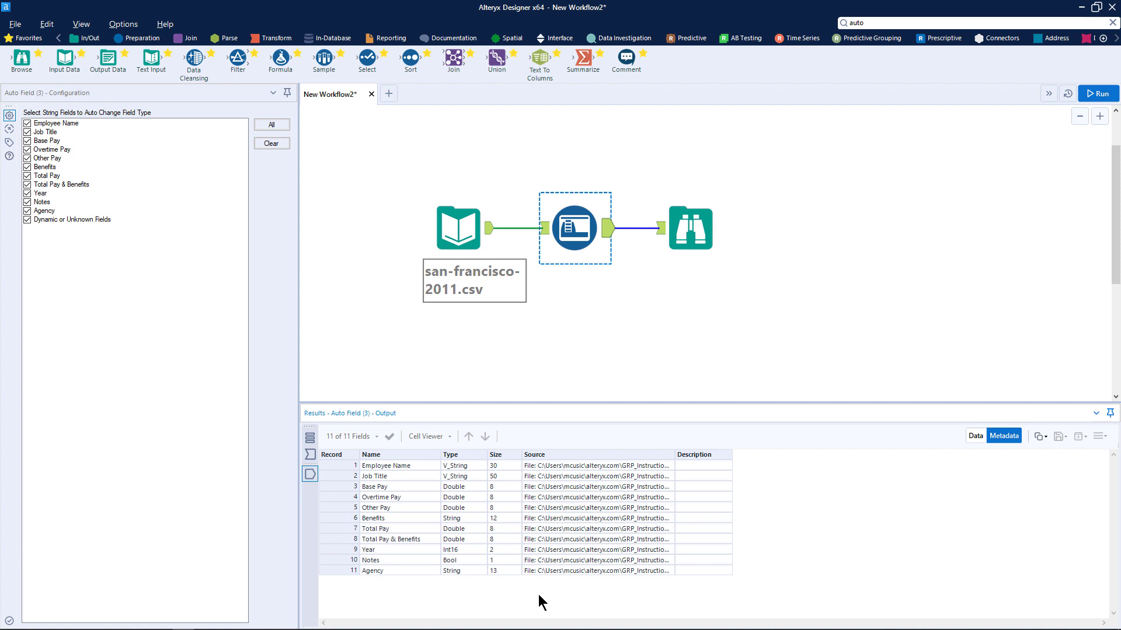
# Point out Employee Name as V_String, Base, Overtime and Other Pay as Double, and Year
pyautogui.click(373, 467)
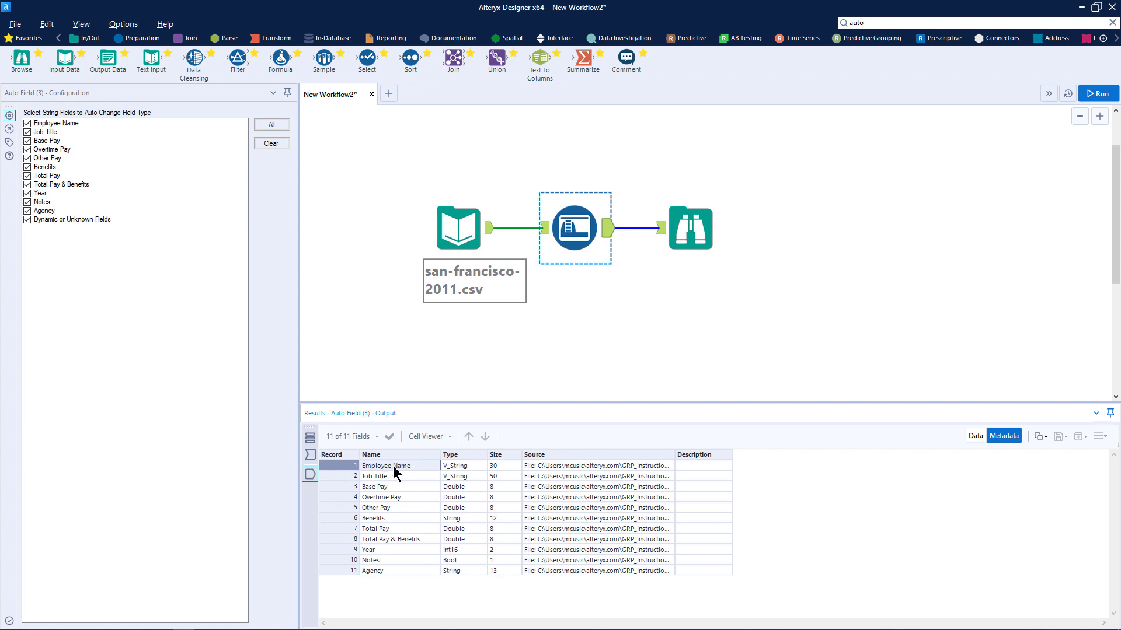
pyautogui.click(474, 467)
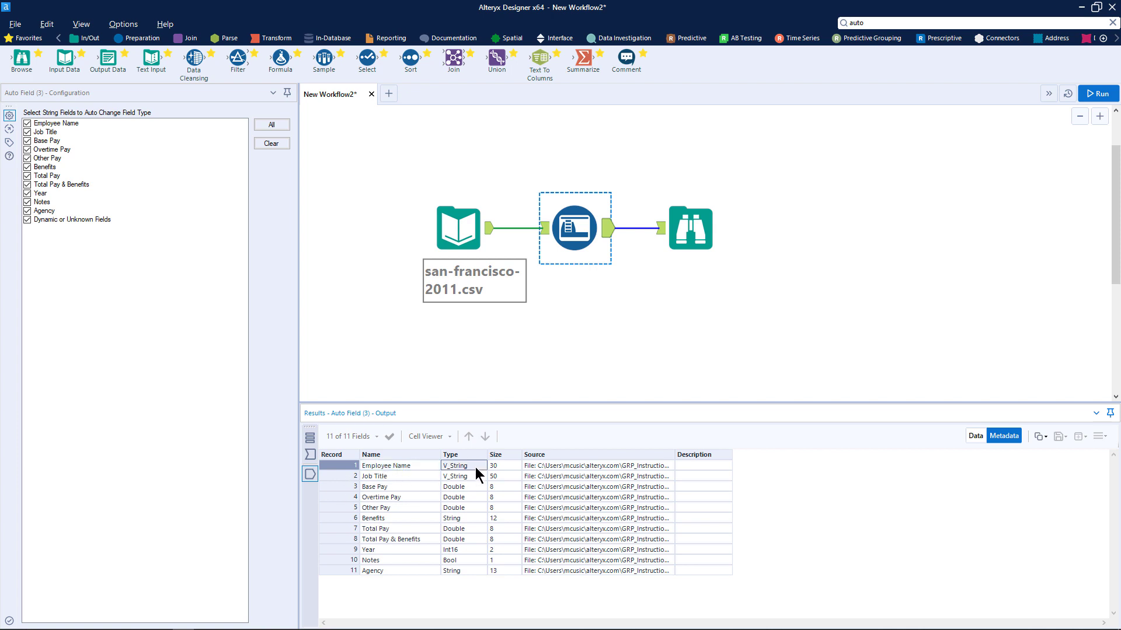
pyautogui.click(386, 490)
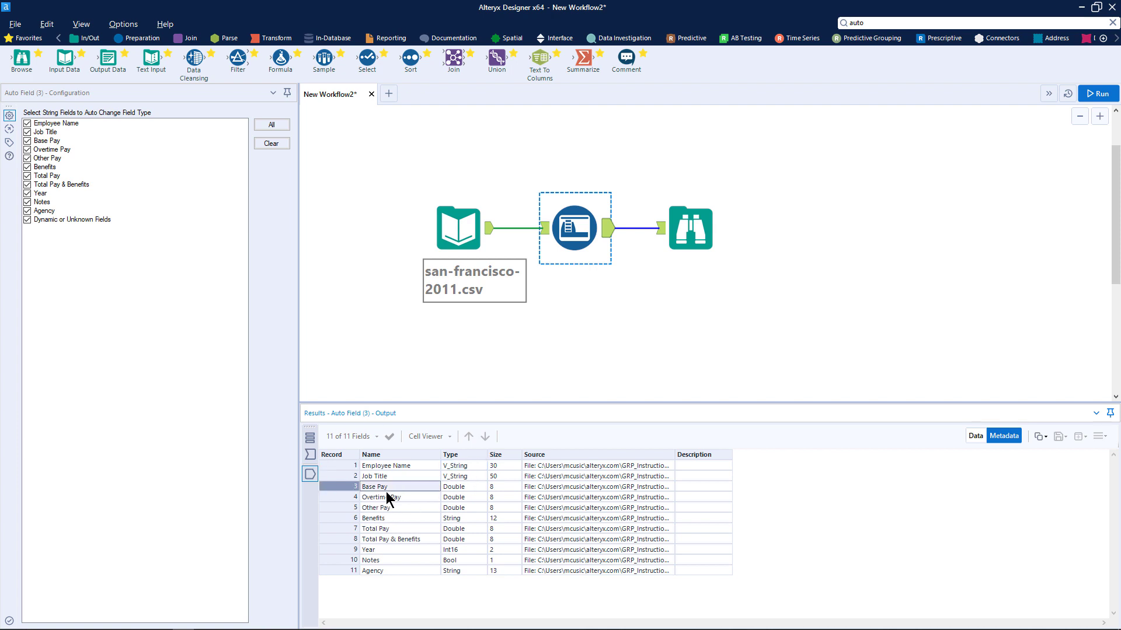
pyautogui.click(400, 497)
pyautogui.click(401, 507)
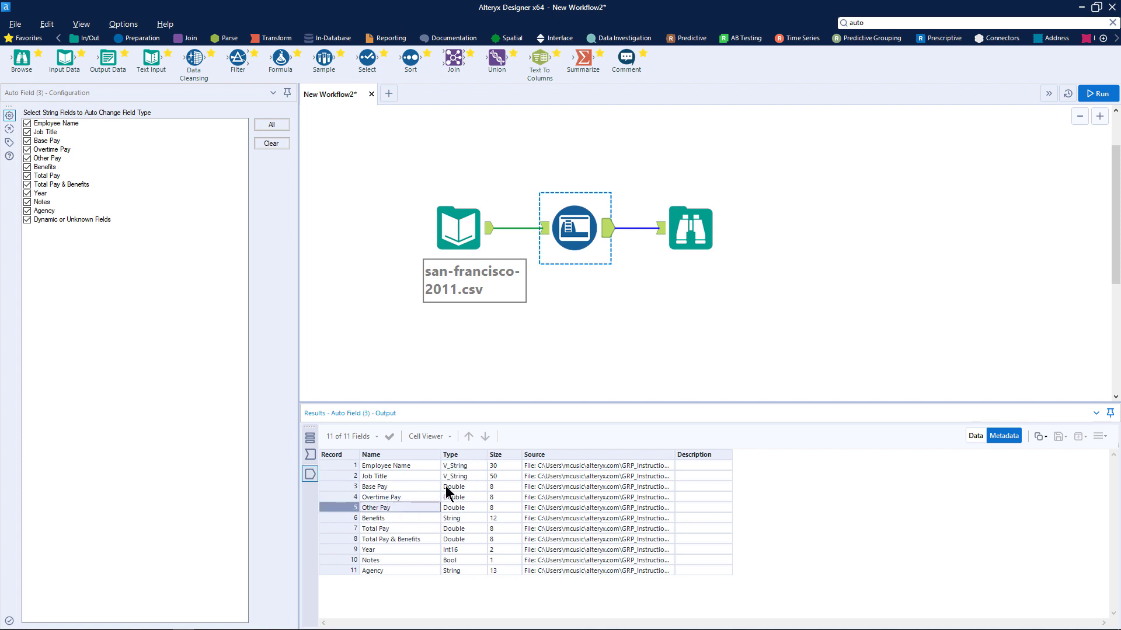
pyautogui.moveTo(459, 488); pyautogui.dragTo(465, 509)
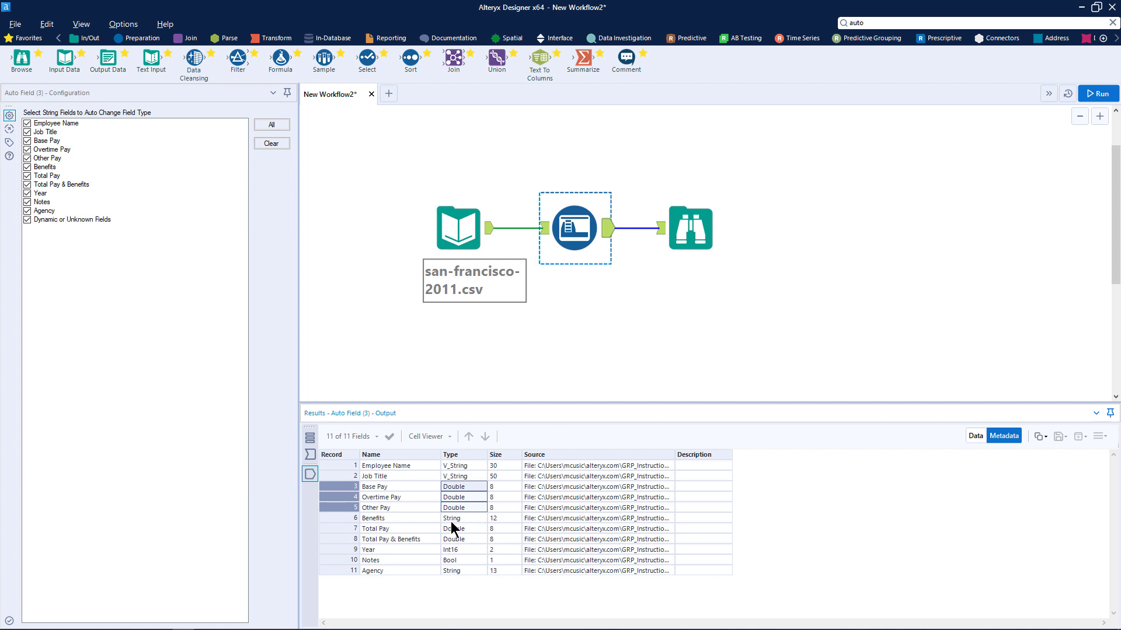
pyautogui.click(412, 550)
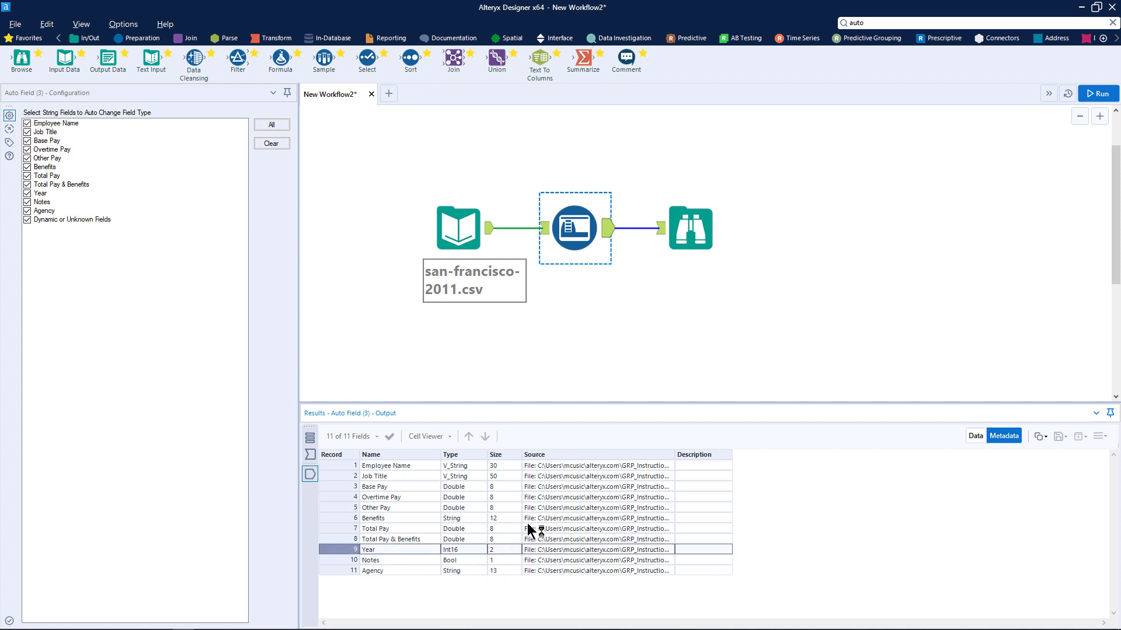
# Compare the converted data rows with the field metadata, noting Year's Int16 type and the Notes field
pyautogui.click(975, 436)
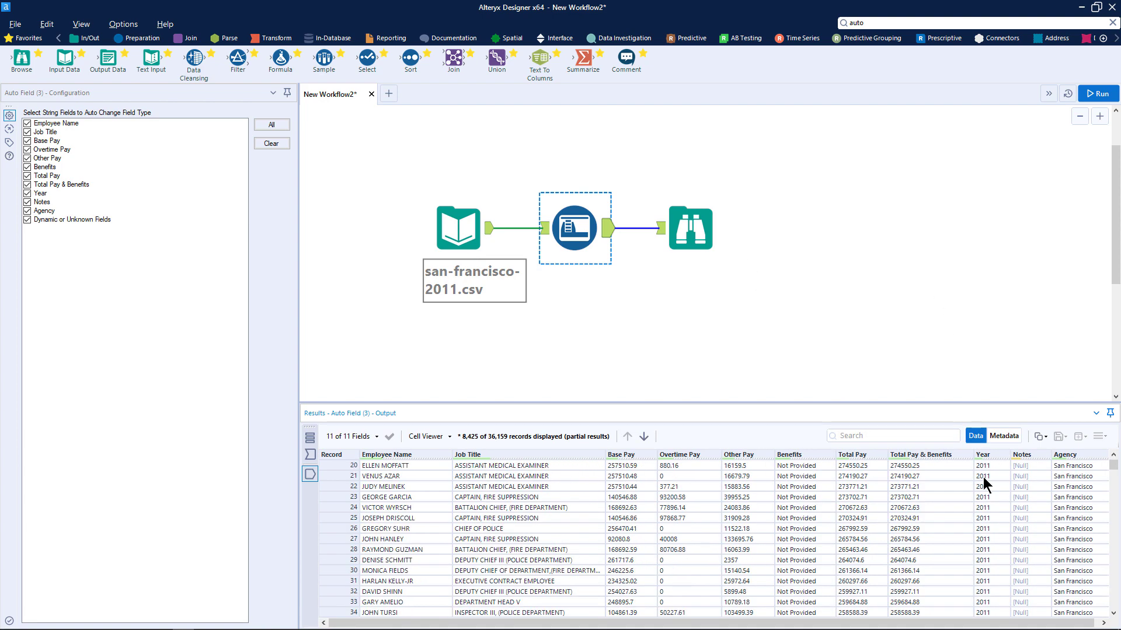
pyautogui.scroll(-7, 985, 483)
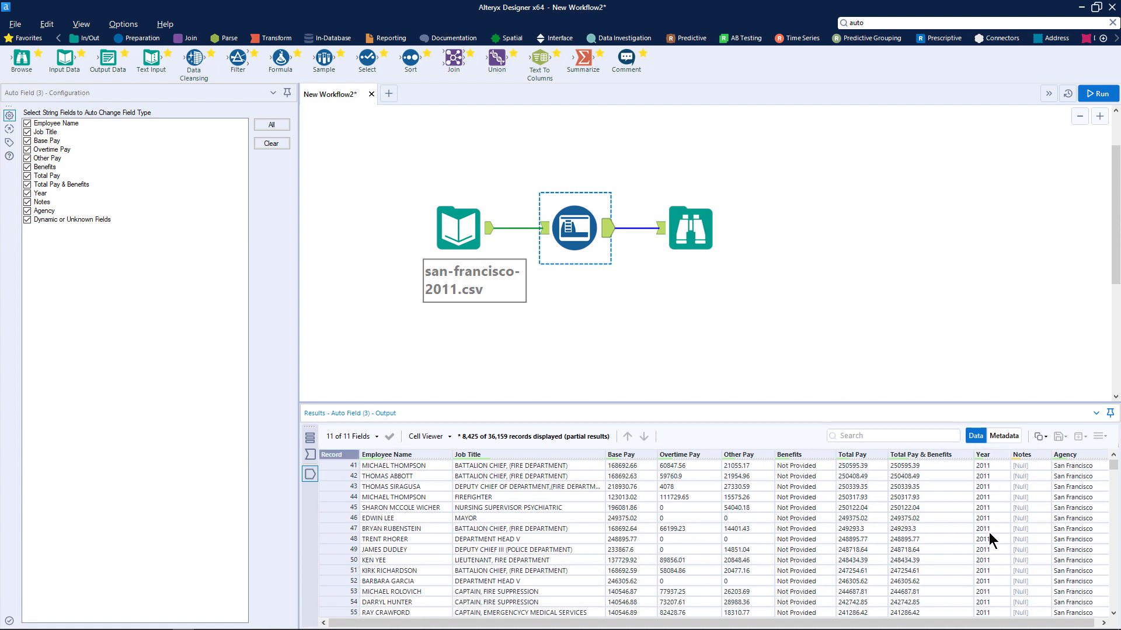
pyautogui.scroll(-6, 995, 491)
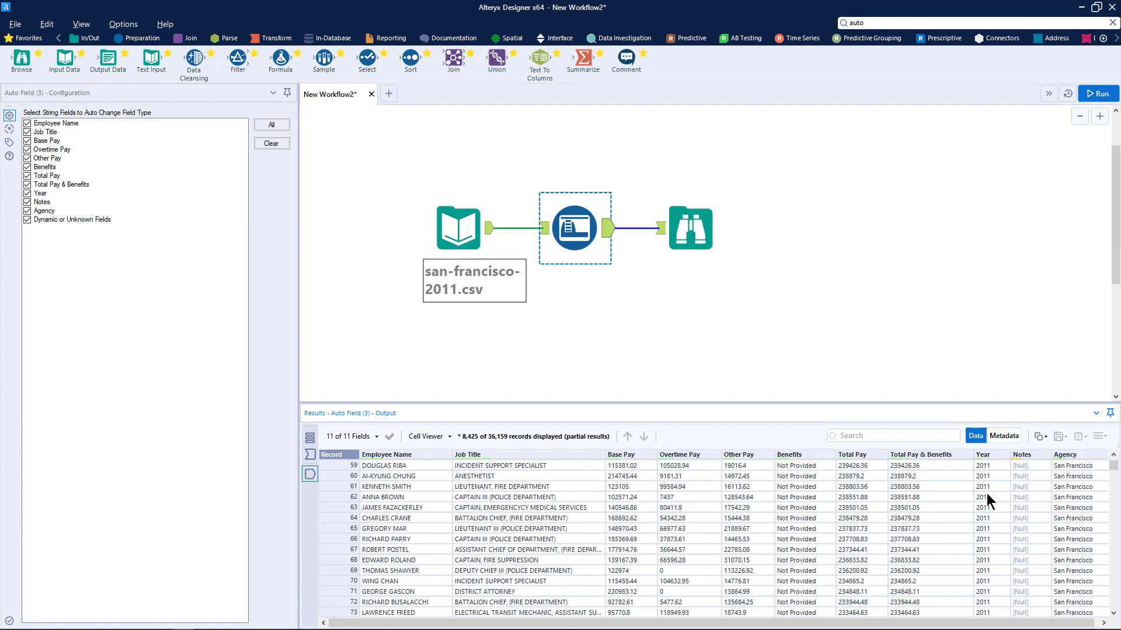
pyautogui.click(1003, 436)
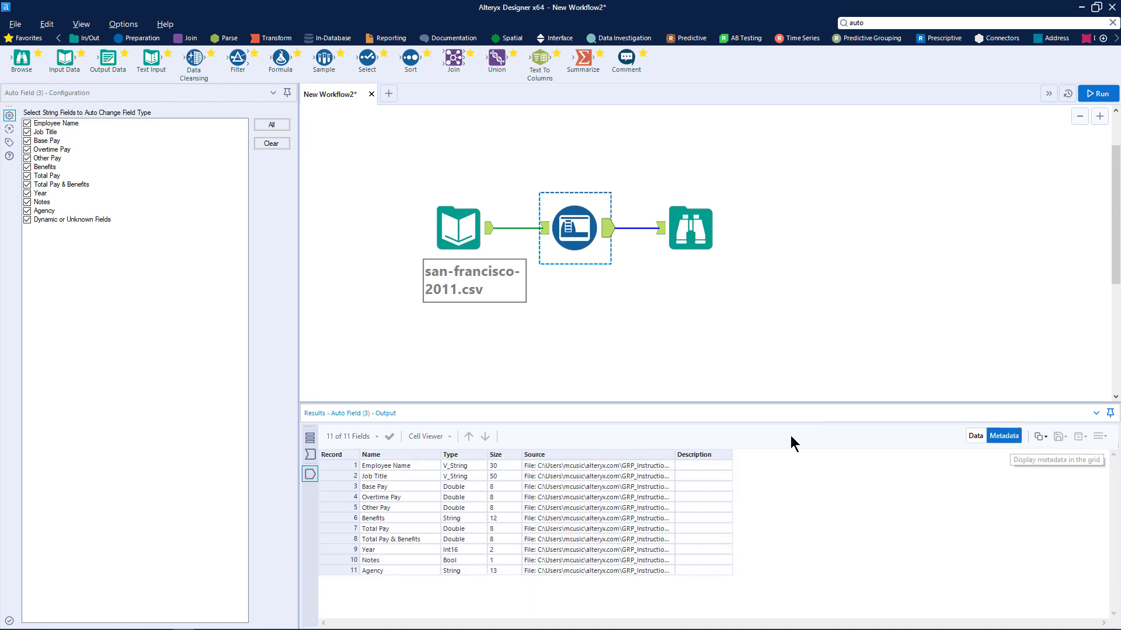
pyautogui.click(468, 549)
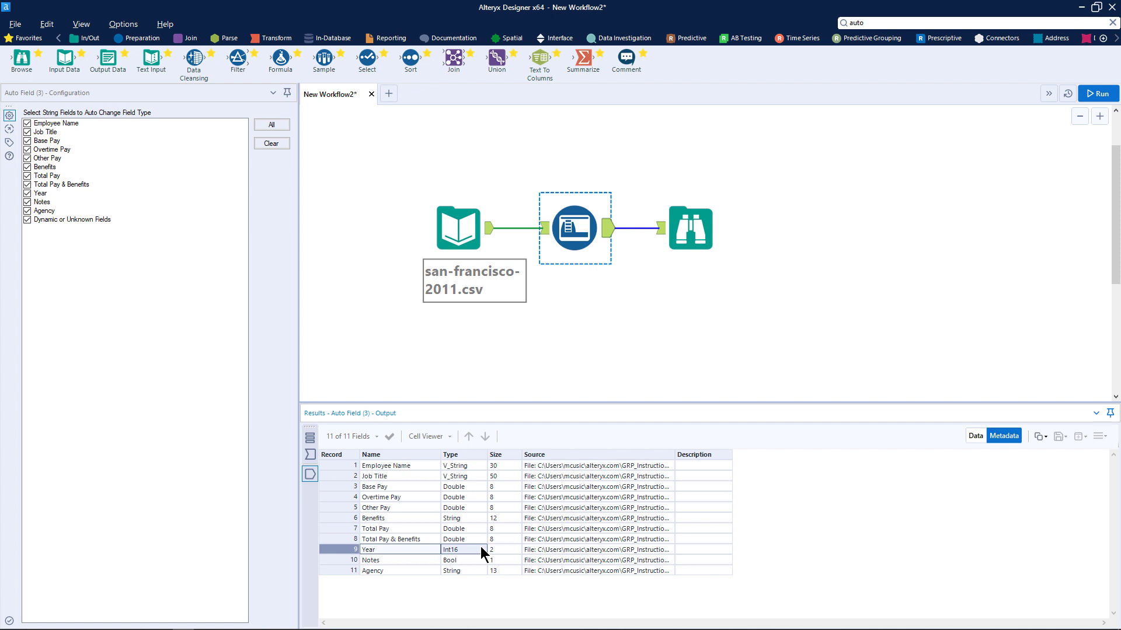
pyautogui.click(327, 562)
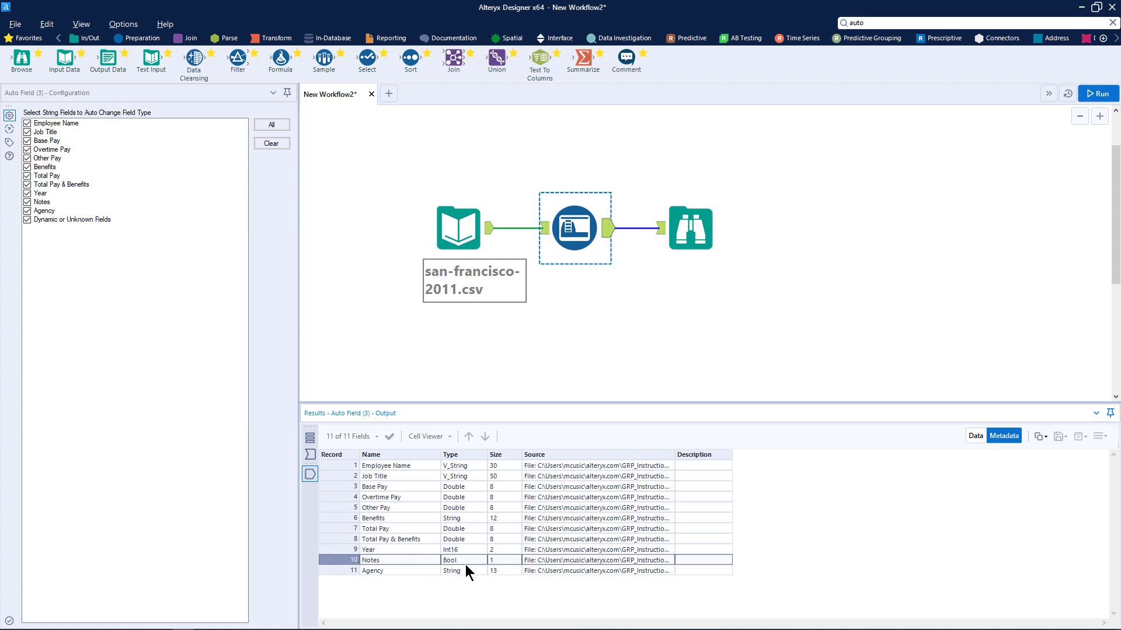
# Check the Notes field's records and size, then delete the Auto Field and Browse tools
pyautogui.click(974, 438)
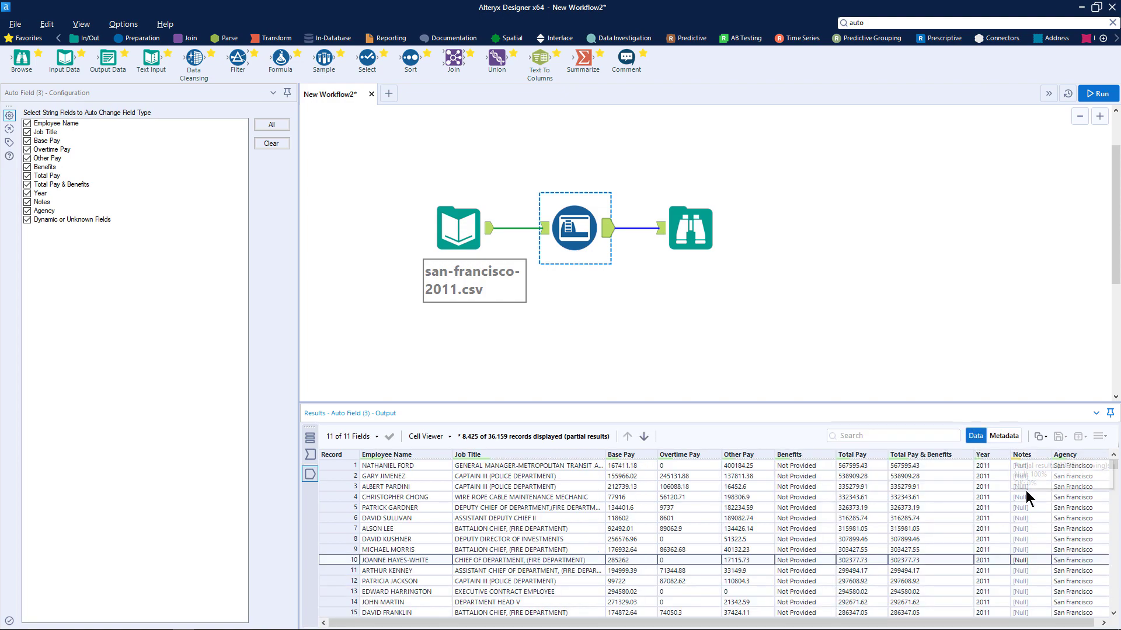
pyautogui.moveTo(1113, 465)
pyautogui.mouseDown()
pyautogui.moveTo(1112, 522)
pyautogui.moveTo(1101, 525)
pyautogui.moveTo(1095, 459)
pyautogui.mouseUp()
pyautogui.click(680, 220)
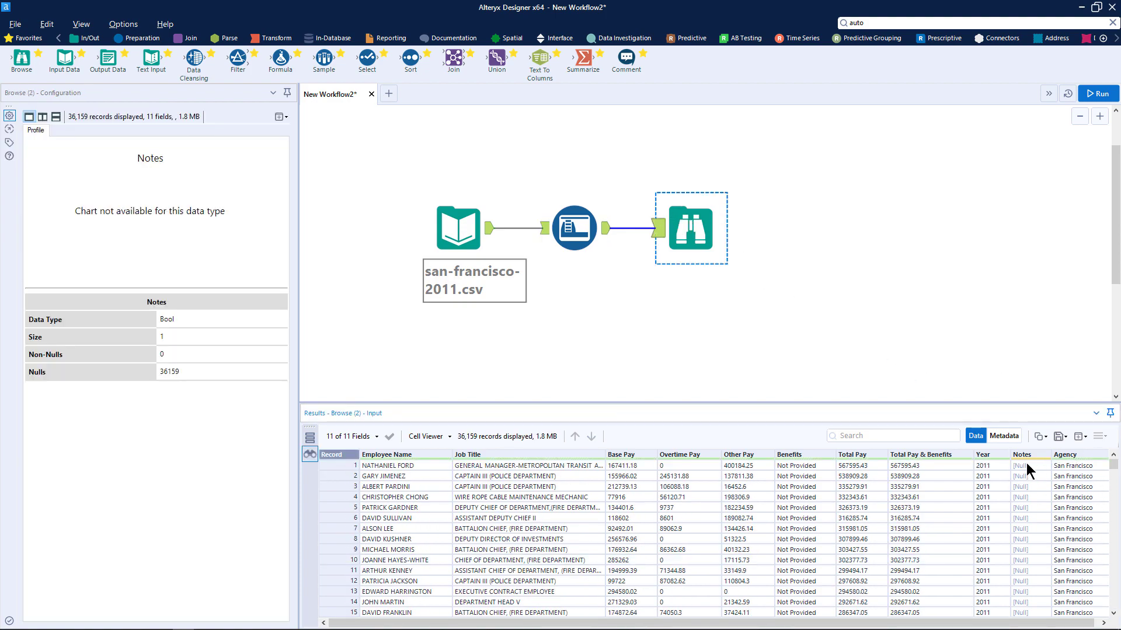
pyautogui.click(1004, 436)
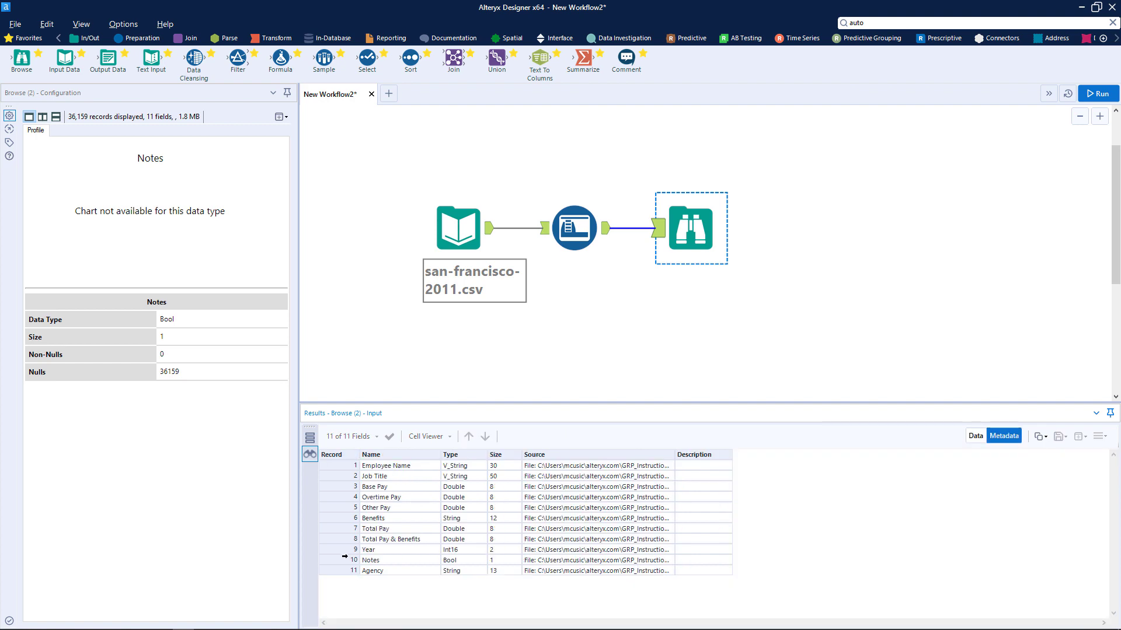
pyautogui.click(456, 560)
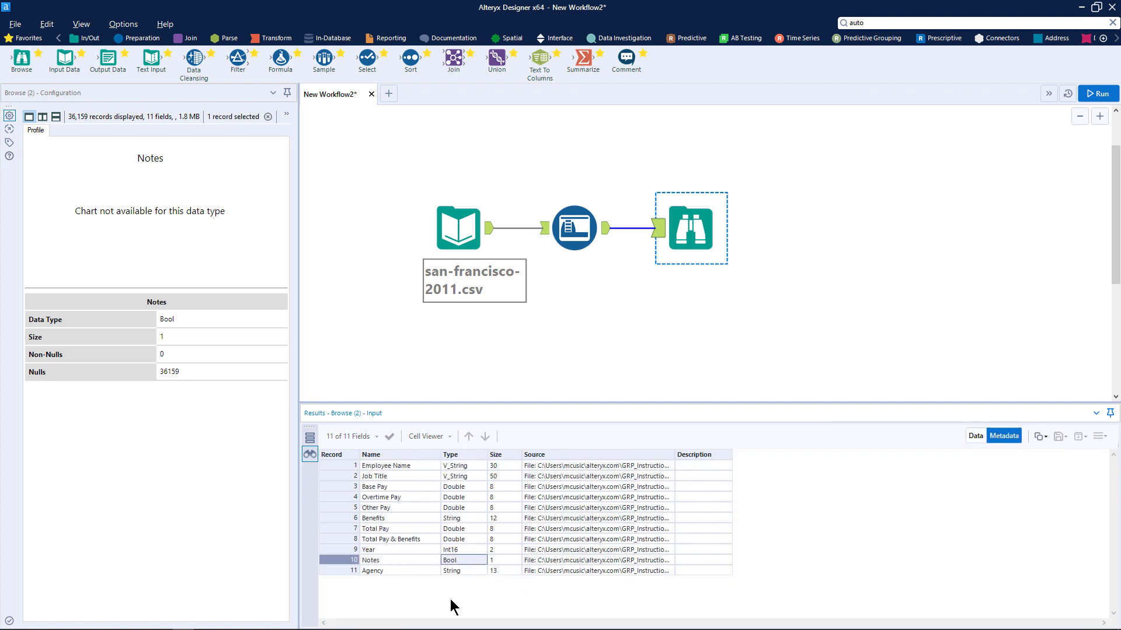
pyautogui.click(505, 560)
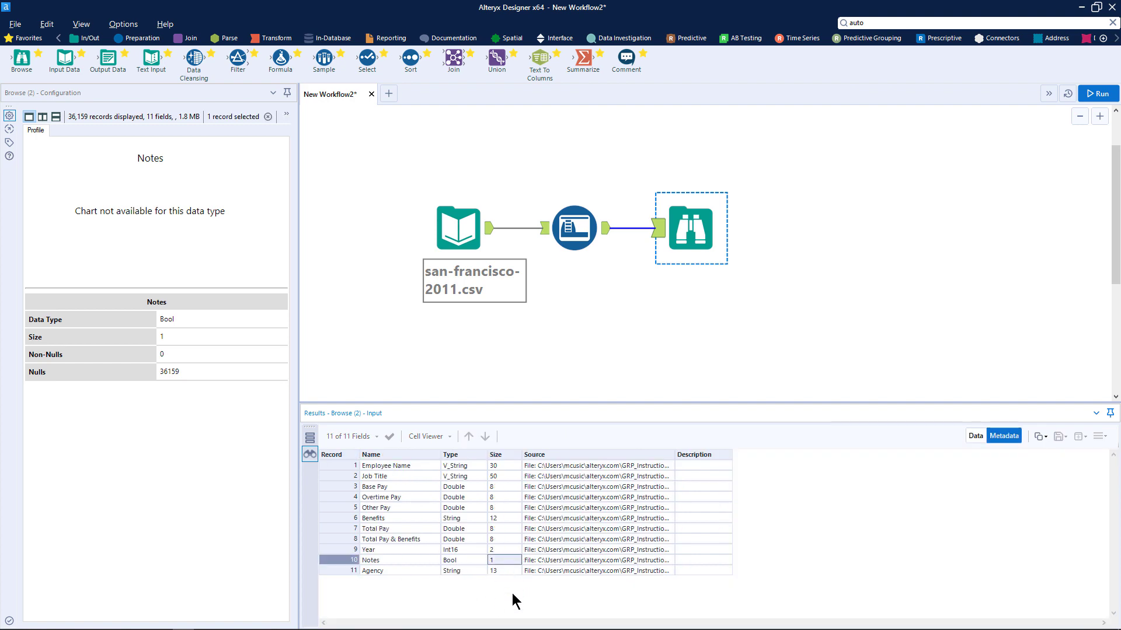
pyautogui.moveTo(788, 173); pyautogui.dragTo(546, 297)
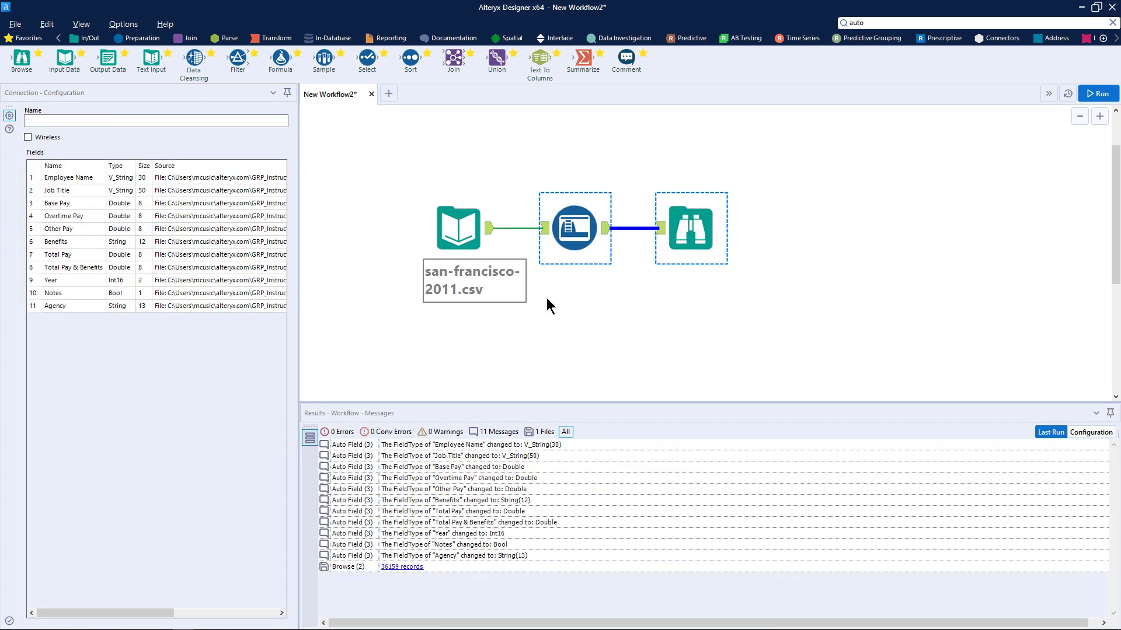
pyautogui.press('Delete')
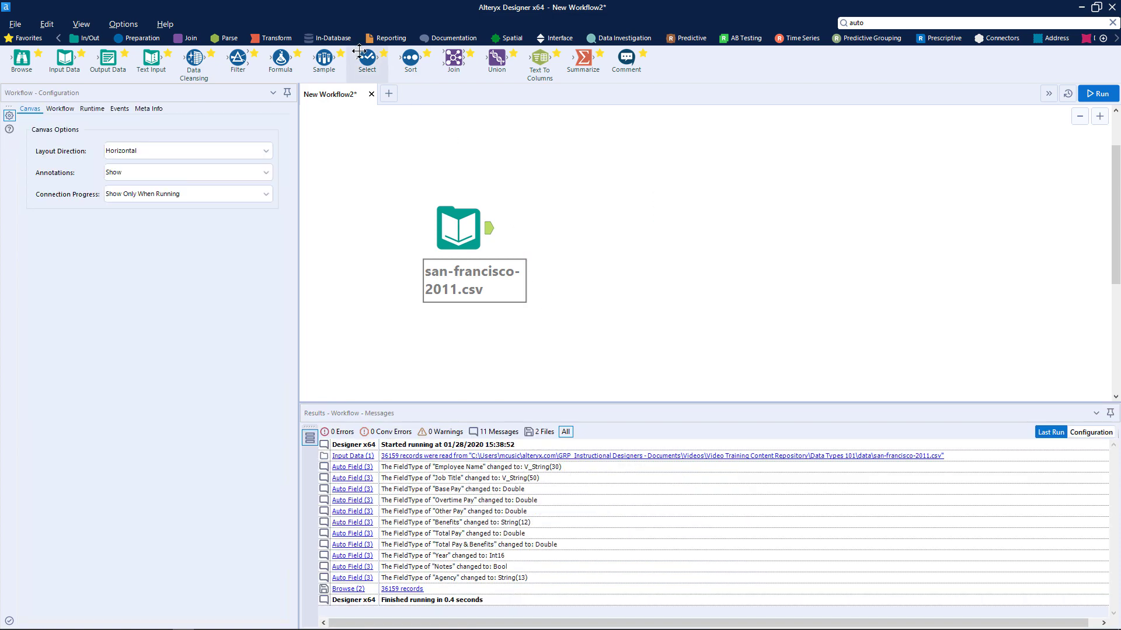
# Connect a Select tool after the CSV input, keeping Employee Name as V_String and Base Pay unchanged
pyautogui.moveTo(367, 59); pyautogui.dragTo(599, 231)
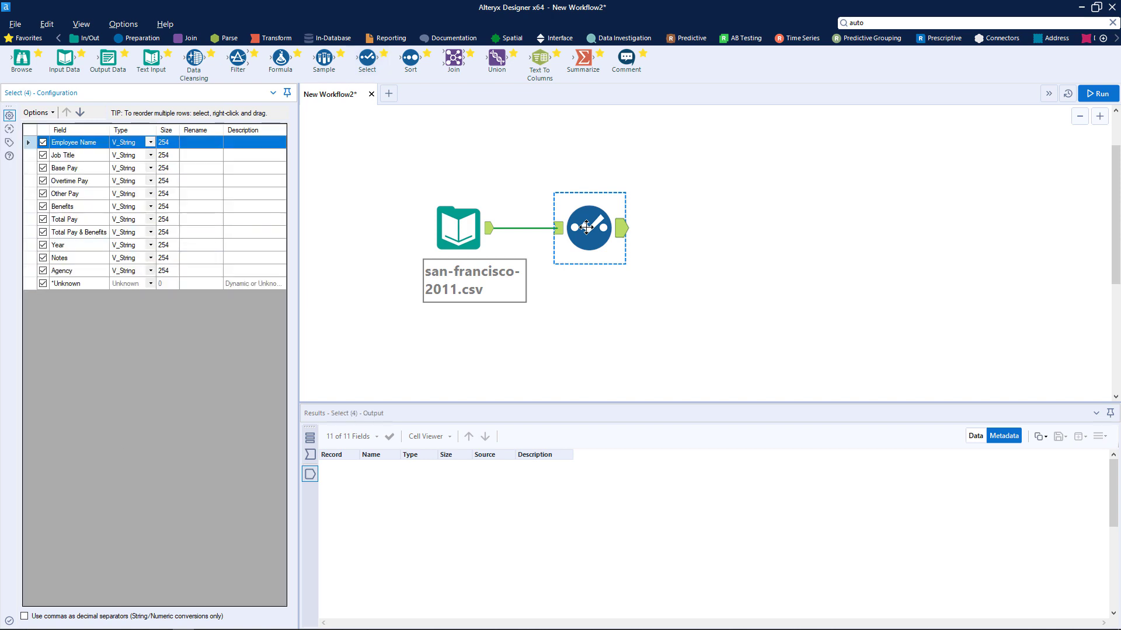
pyautogui.click(150, 142)
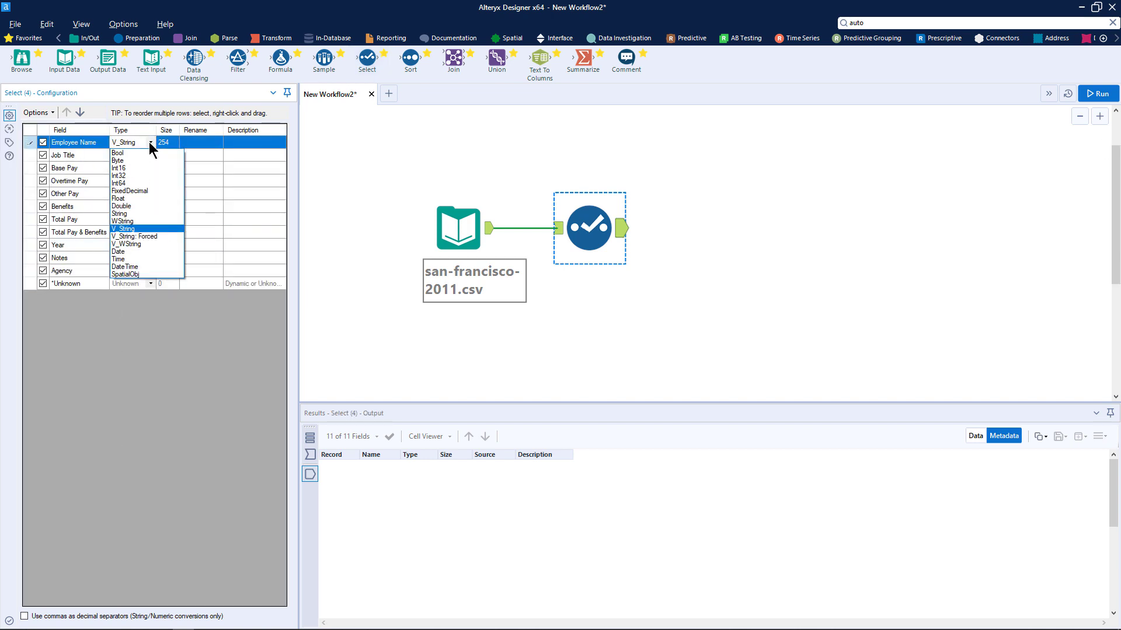
pyautogui.click(149, 142)
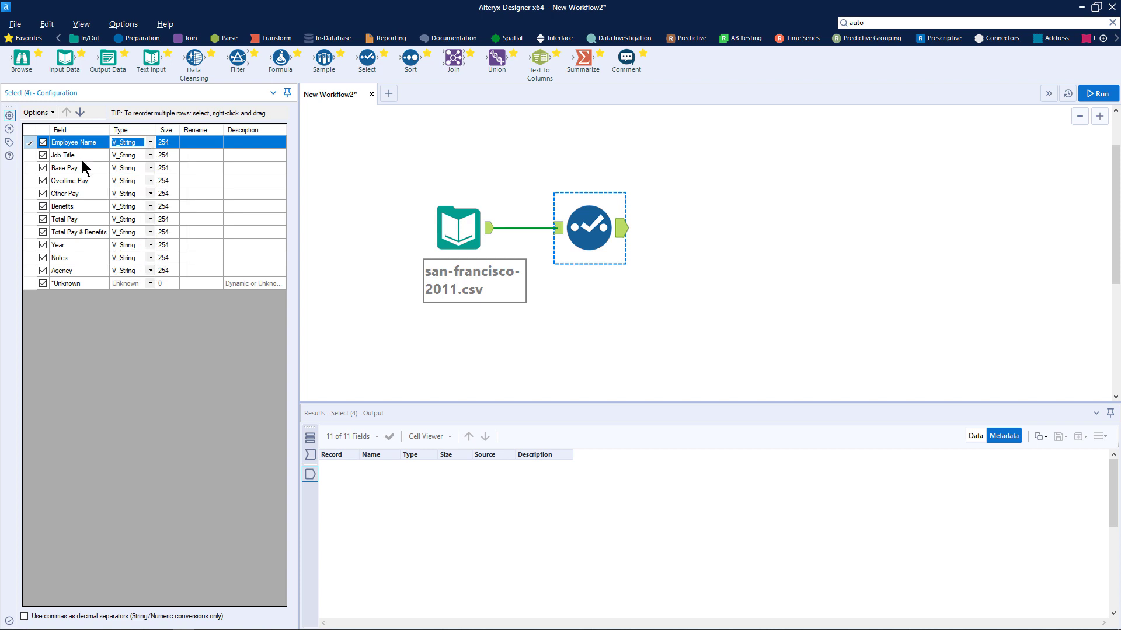
pyautogui.click(81, 159)
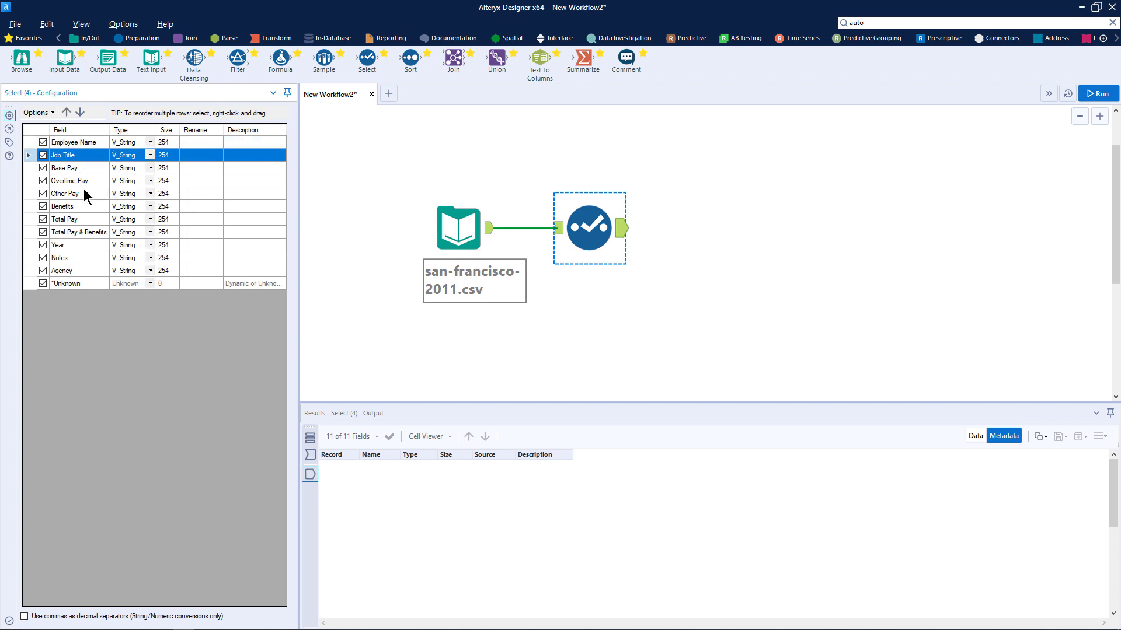
pyautogui.click(146, 167)
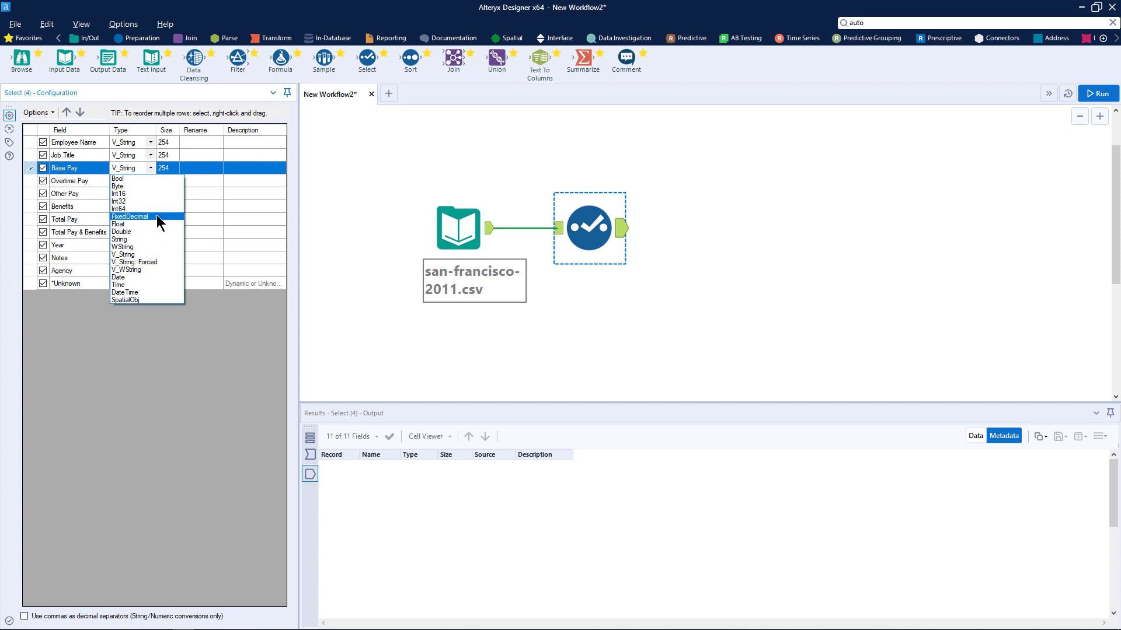
pyautogui.click(255, 368)
# Exclude Year, Total Pay and Total Pay & Benefits, then run the workflow
pyautogui.click(44, 247)
pyautogui.click(43, 245)
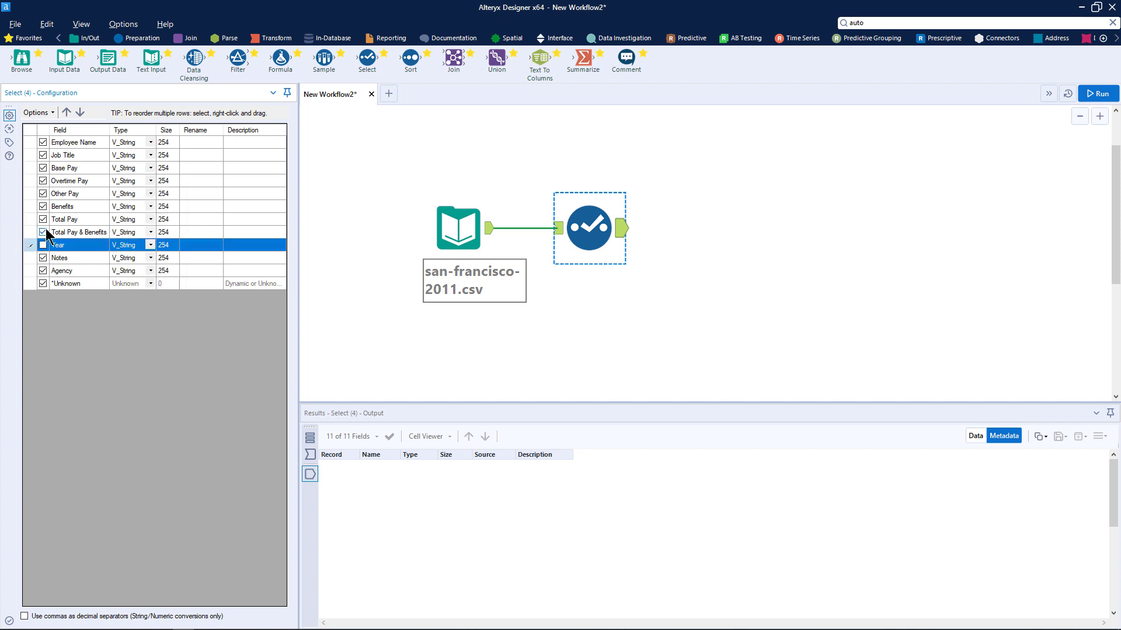
pyautogui.click(49, 233)
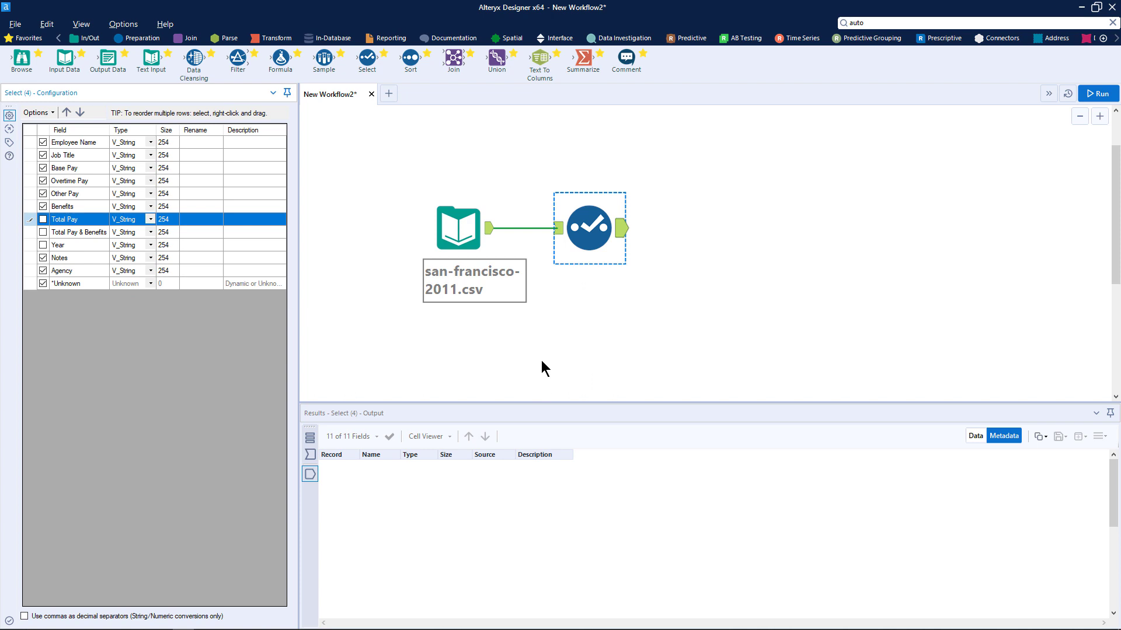
pyautogui.click(1099, 95)
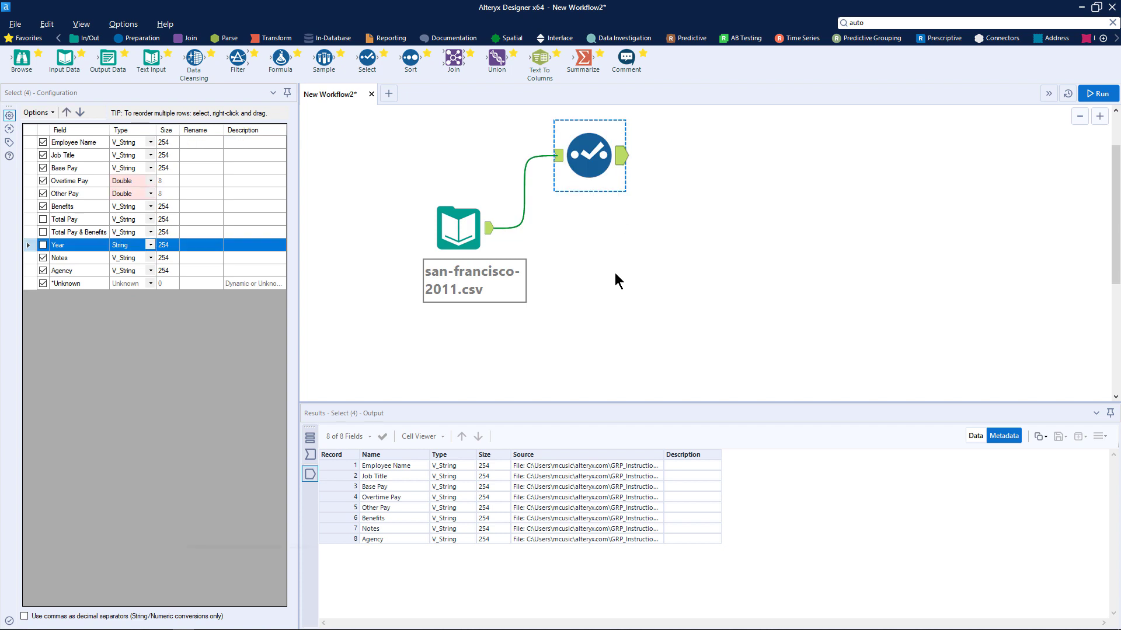
# Search 'field', connect a Field Info tool to the CSV input, and run the workflow
pyautogui.click(932, 23)
pyautogui.write('field')
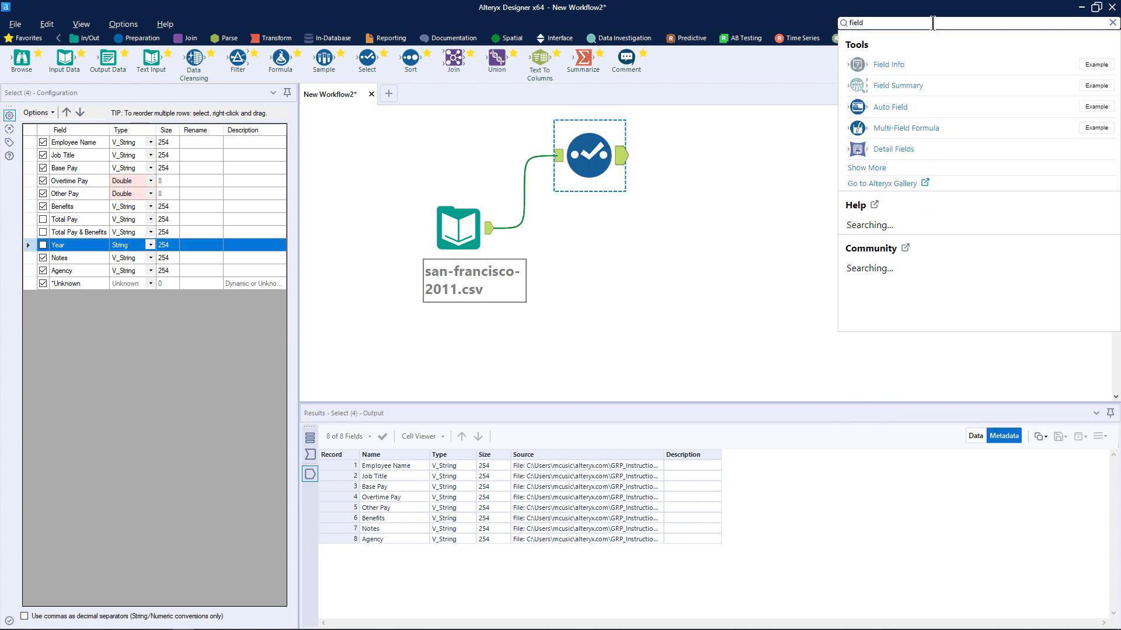
pyautogui.moveTo(905, 67); pyautogui.dragTo(623, 232)
pyautogui.click(1095, 95)
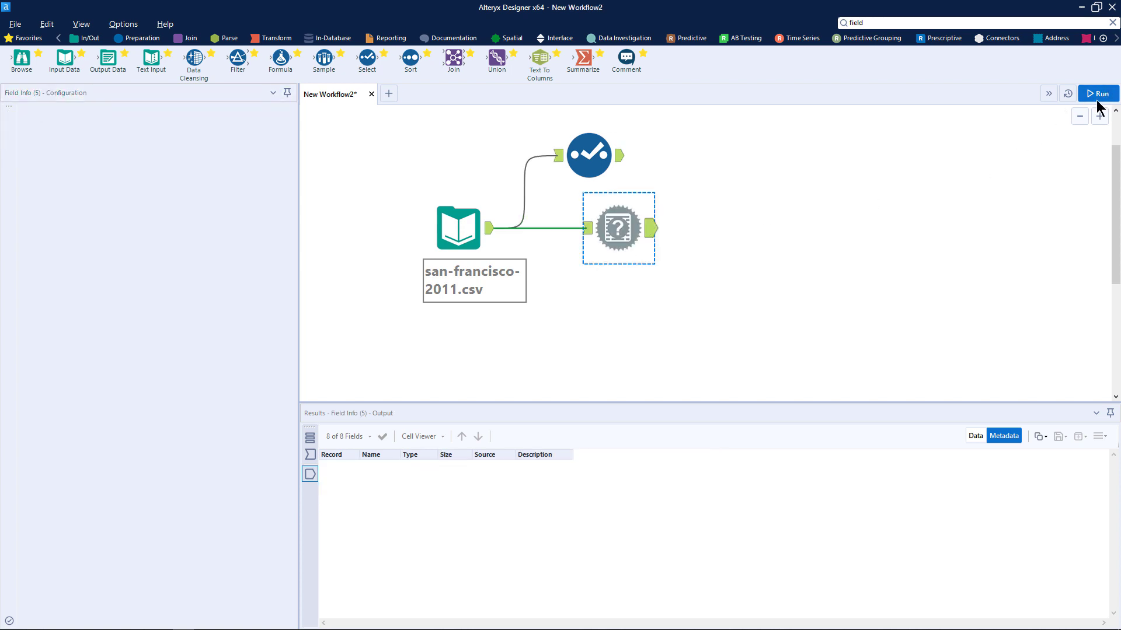